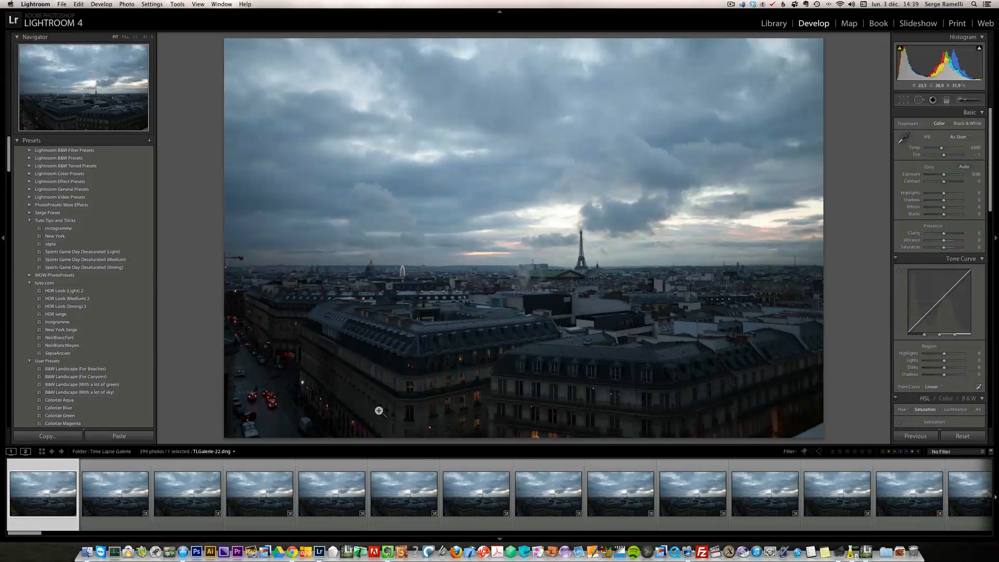
# - Compare photo TLGalerie-121.dng, further along the time-lapse sequence, with the first photo, TLGalerie-22.dng
pyautogui.moveTo(35, 535); pyautogui.dragTo(263, 538)
pyautogui.click(274, 509)
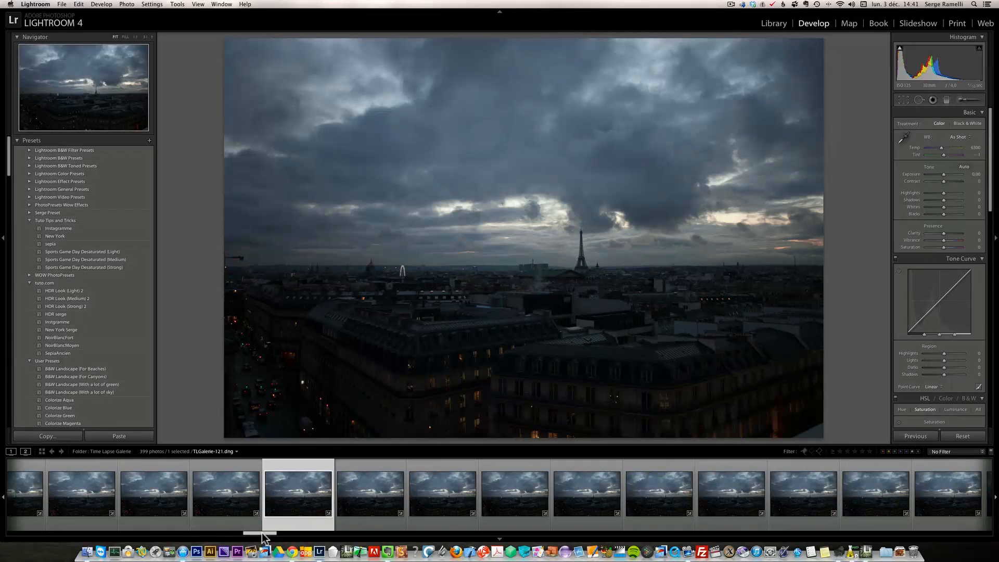
pyautogui.moveTo(263, 535); pyautogui.dragTo(13, 536)
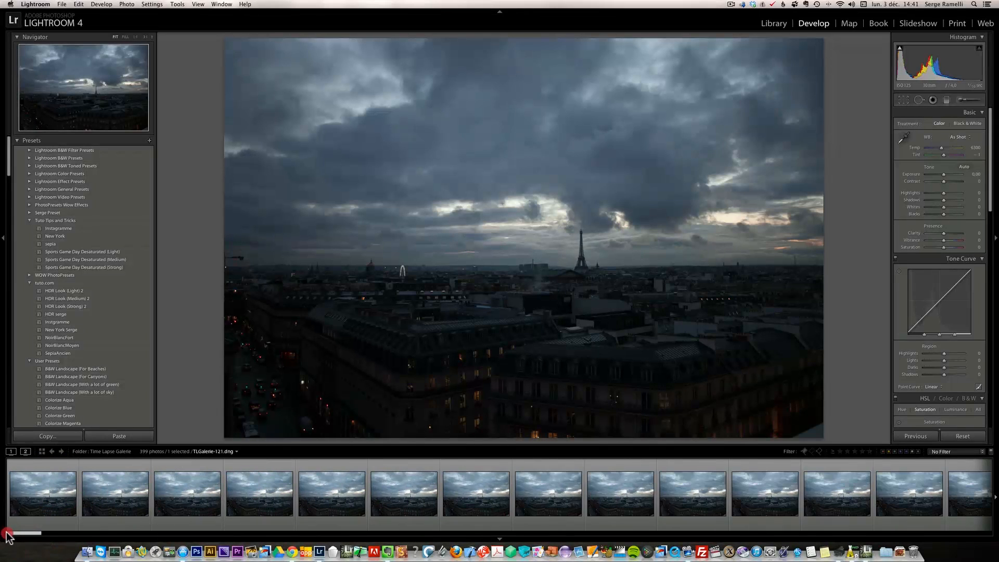
pyautogui.click(65, 500)
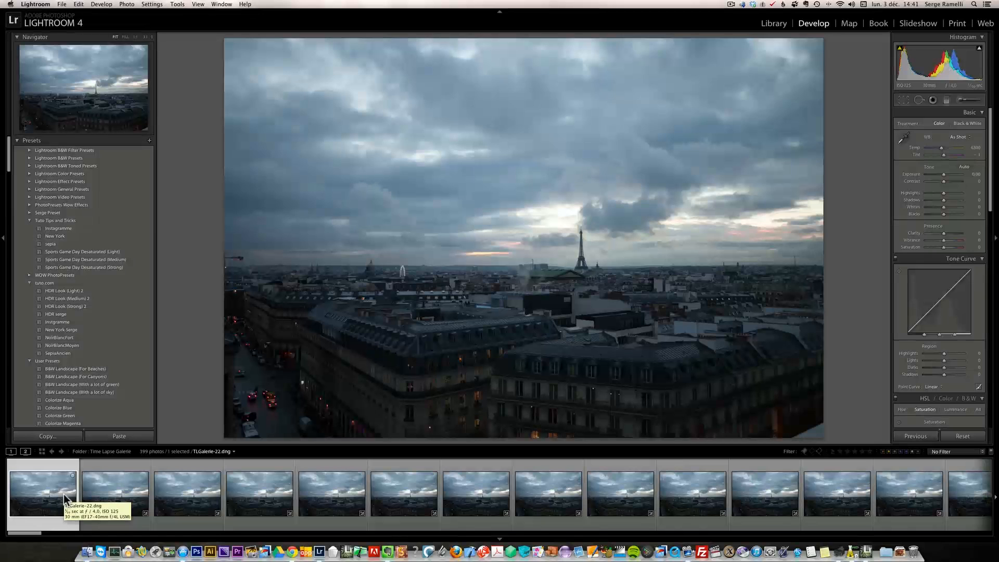
# - Switch to LRTimelapse and initialize the Time Lapse Galerie sequence
pyautogui.press('super+Tab')
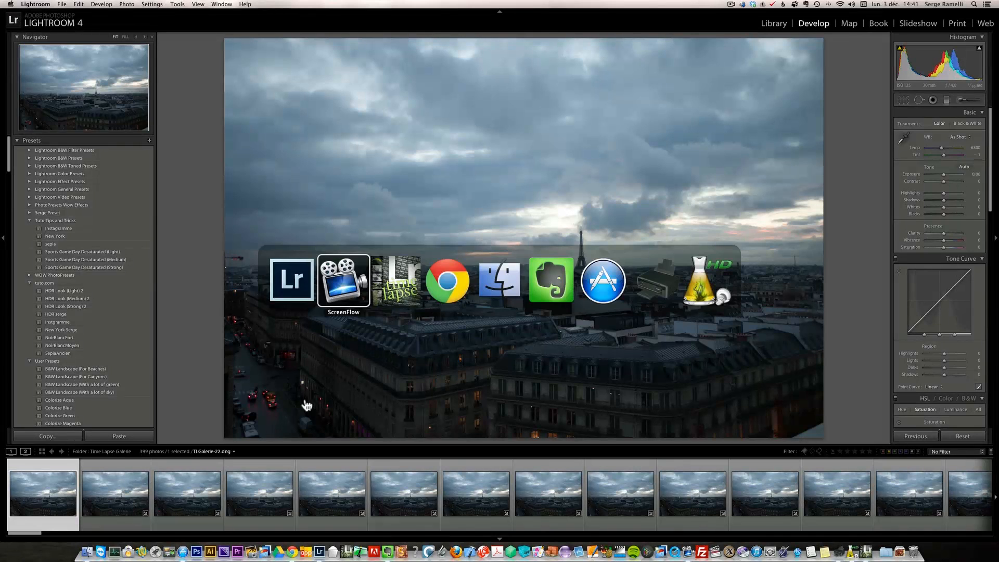
pyautogui.click(390, 287)
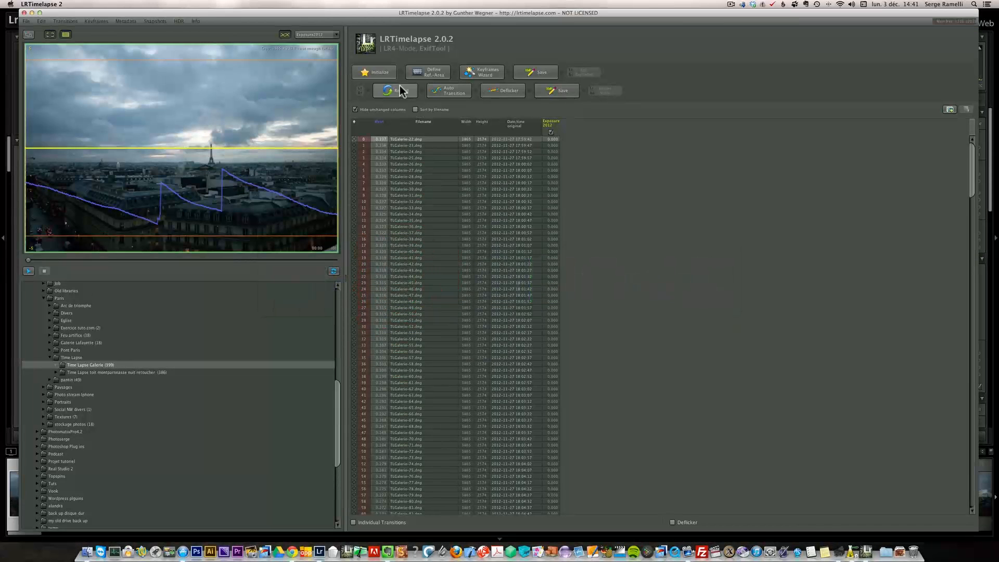
pyautogui.click(385, 74)
# - Define a large brightness reference area in the preview, spanning sky and rooftops but excluding the image edges
pyautogui.click(429, 75)
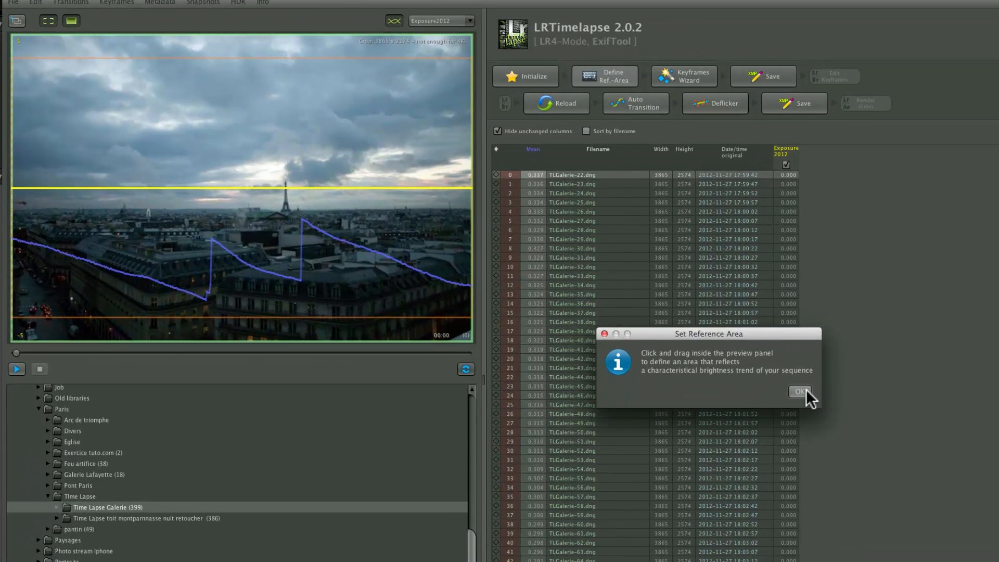
pyautogui.click(560, 286)
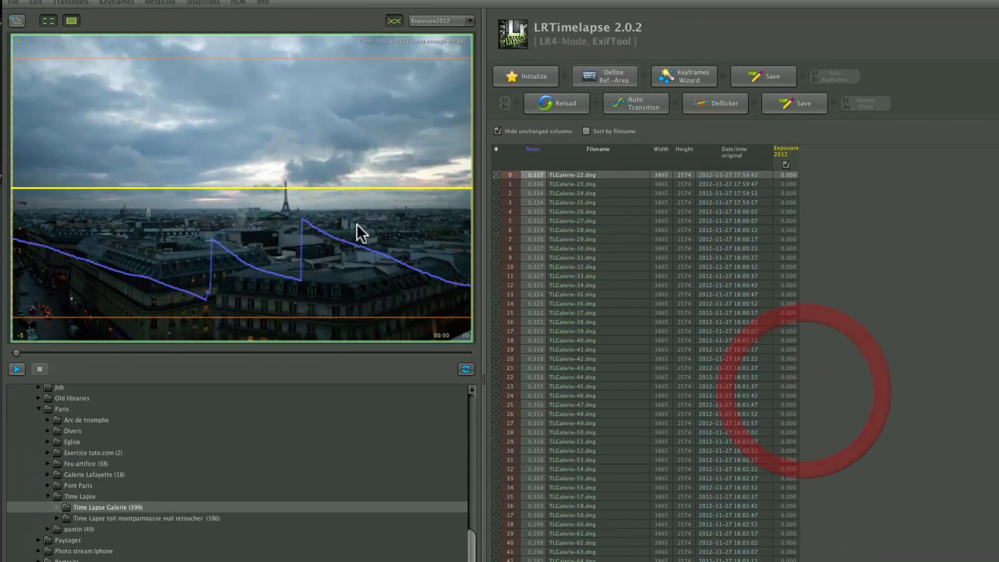
pyautogui.moveTo(72, 96); pyautogui.dragTo(426, 294)
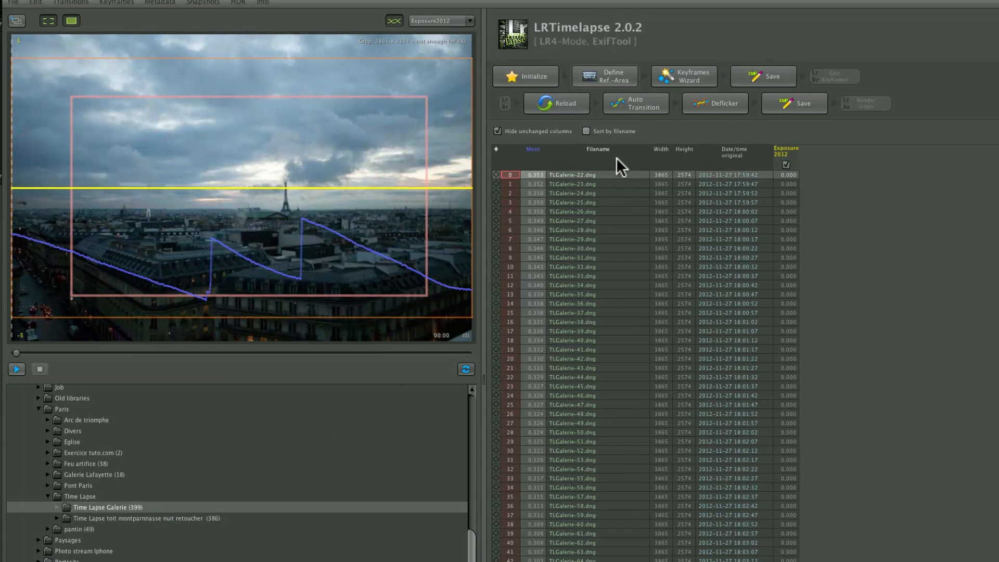
# - Generate keyframes for the sequence with the Keyframes Wizard and save them to the photos' metadata
pyautogui.click(707, 78)
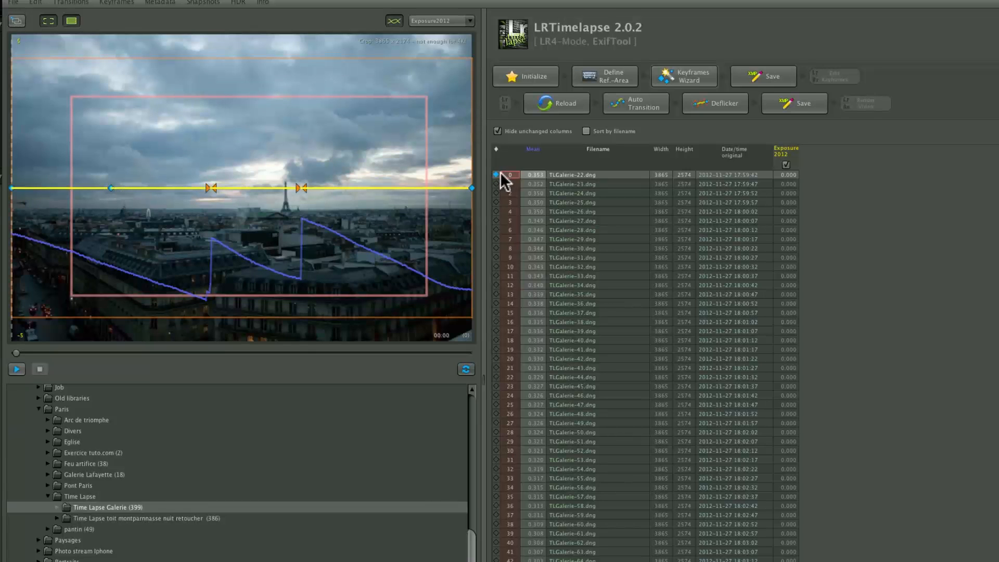
pyautogui.click(765, 75)
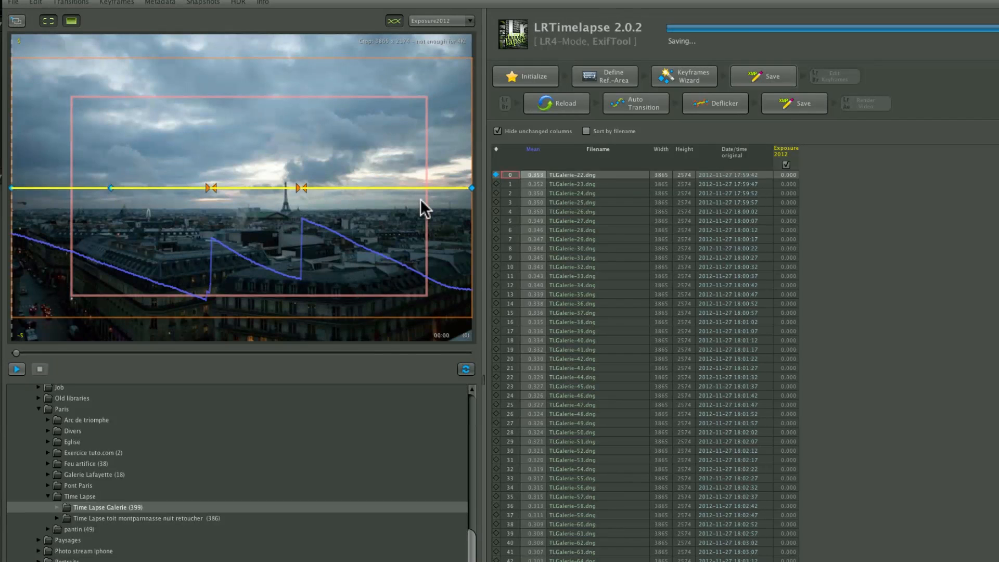
# - Switch to Lightroom and read the metadata from files for all photos in the Time Lapse Galerie folder
pyautogui.press('super+Tab')
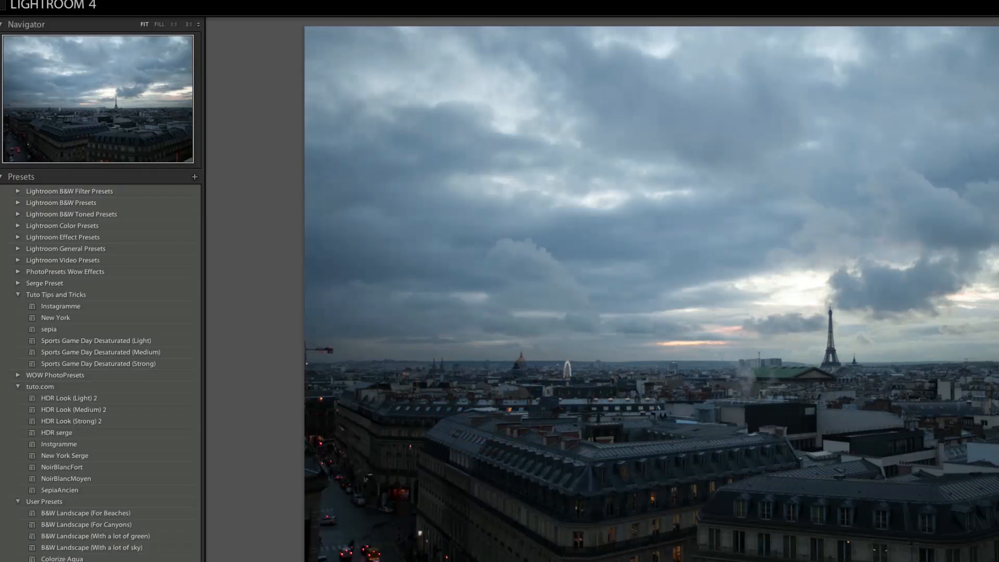
pyautogui.click(43, 451)
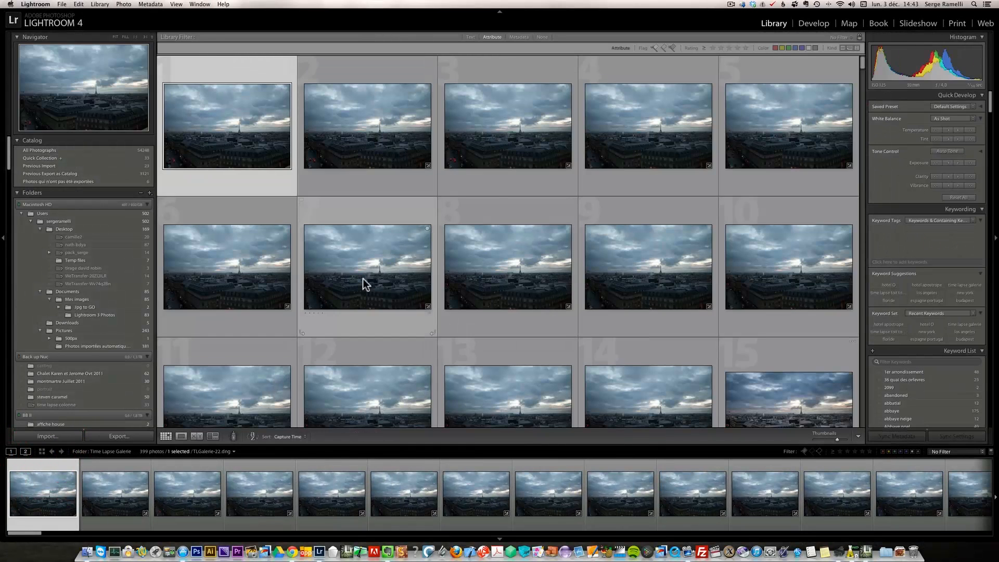
pyautogui.press('super+a')
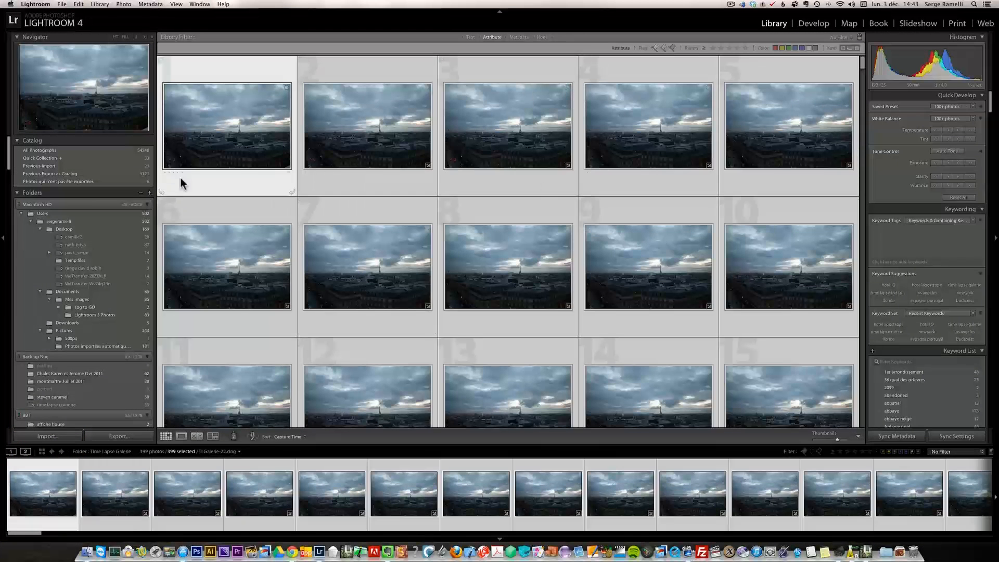
pyautogui.rightClick(471, 275)
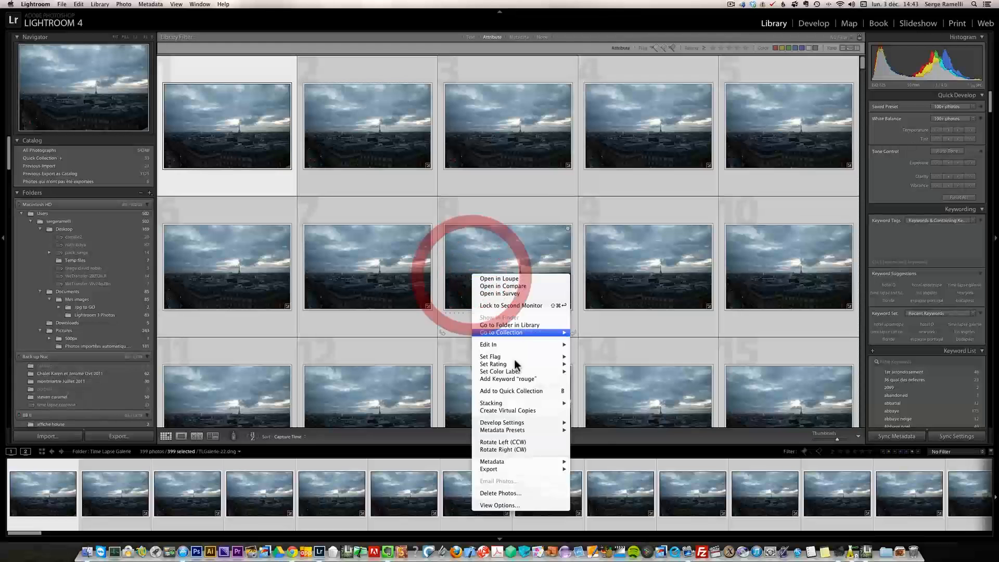
pyautogui.moveTo(518, 468)
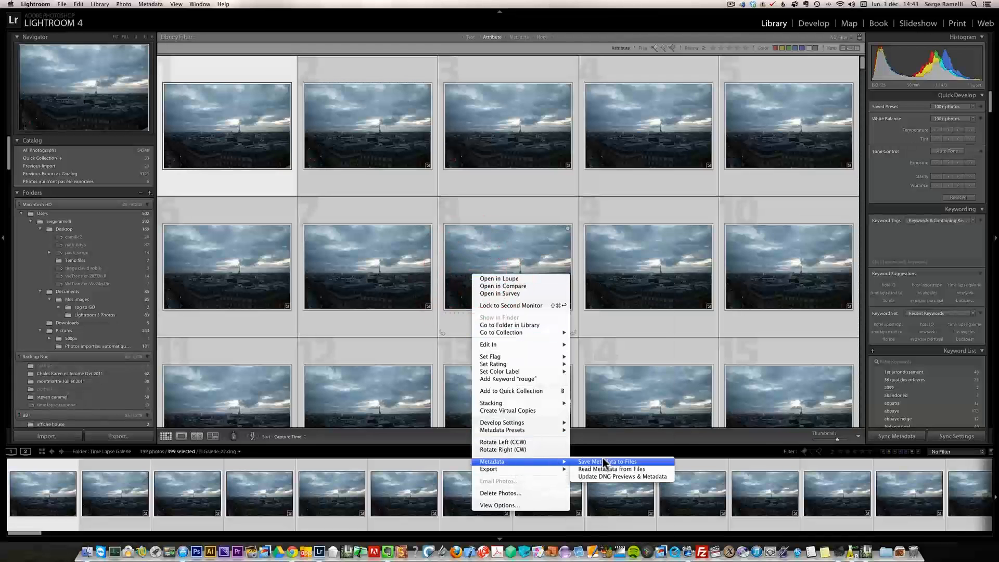
pyautogui.click(616, 471)
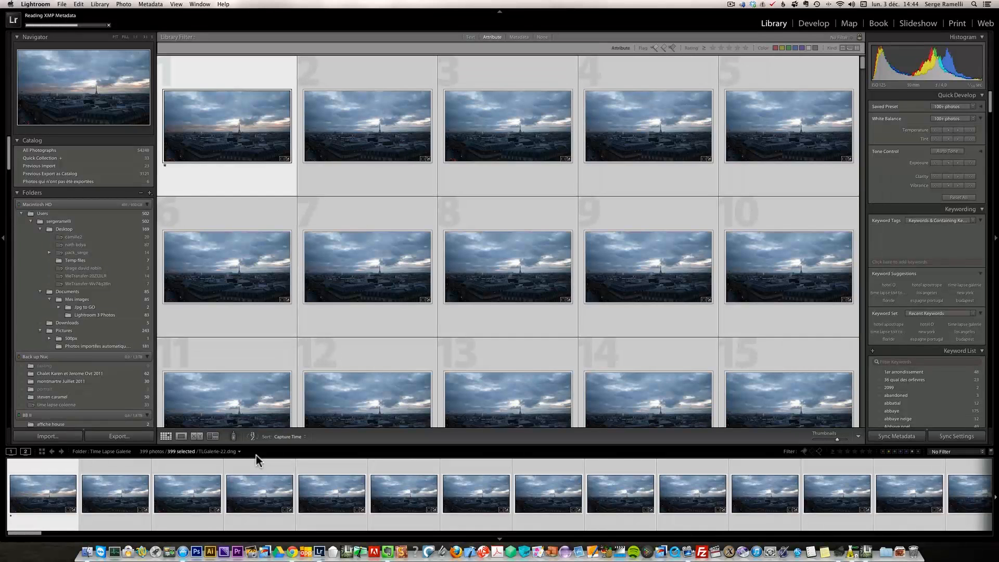
# - Review the sequence's keyframes in LRTimelapse and return to Lightroom
pyautogui.press('super+Tab')
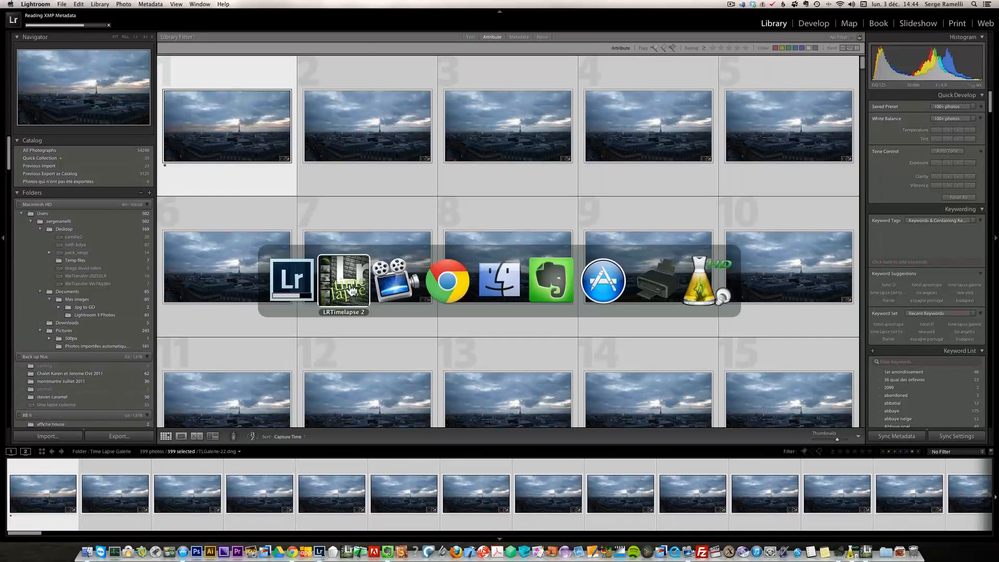
pyautogui.click(347, 289)
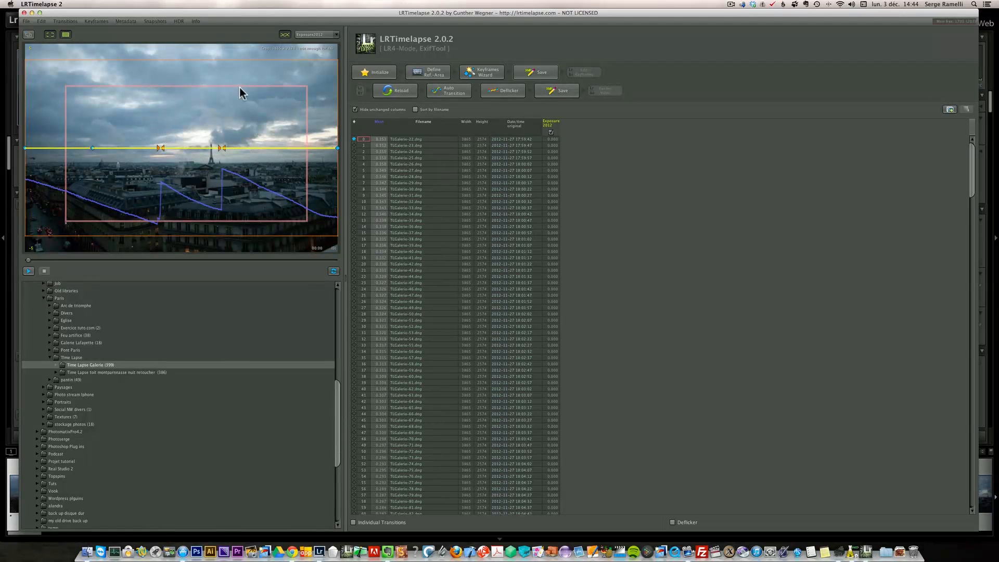
pyautogui.press('super+Tab')
pyautogui.click(351, 283)
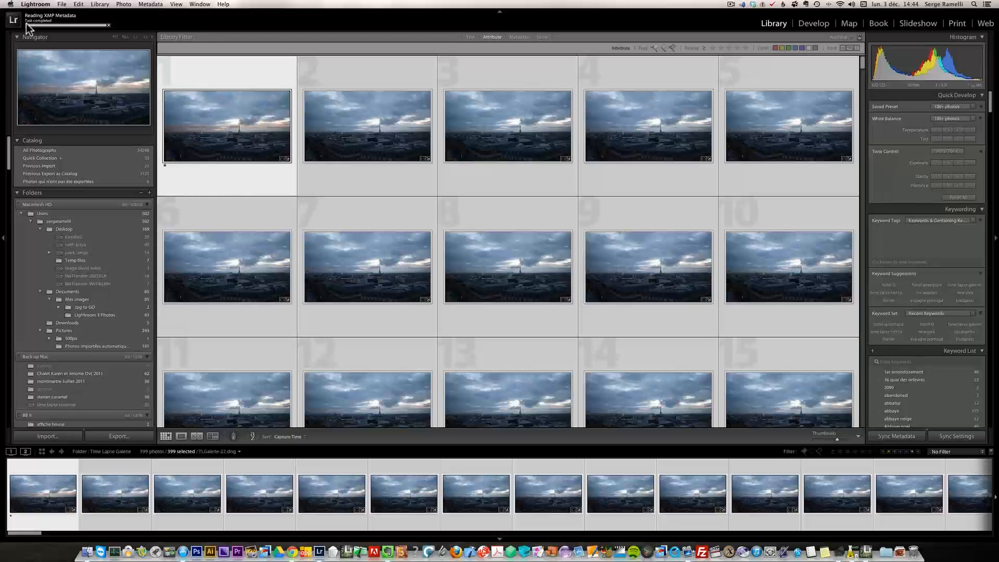
# - Filter the photos by rating so only those with one star or more are shown
pyautogui.click(839, 451)
pyautogui.click(840, 452)
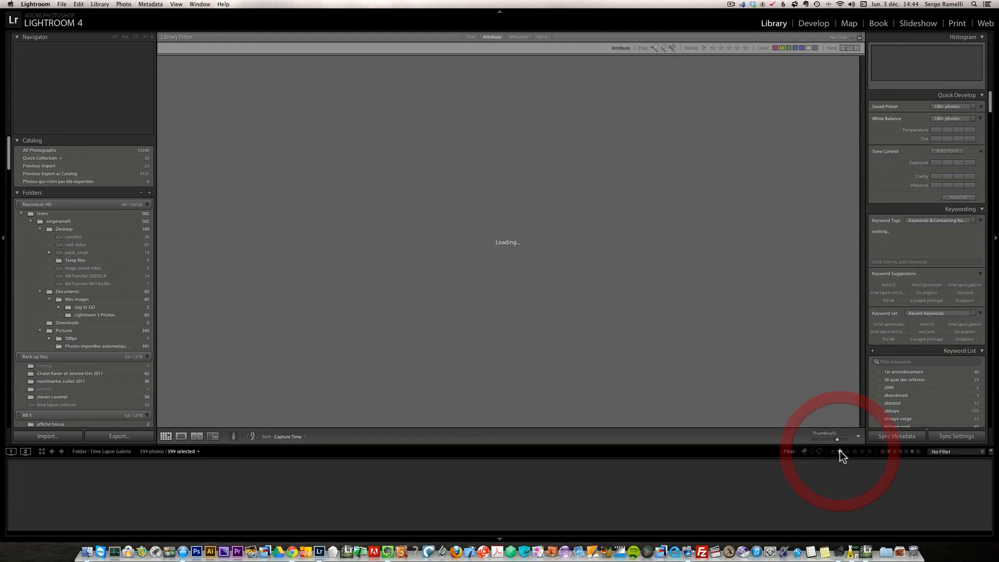
pyautogui.click(842, 452)
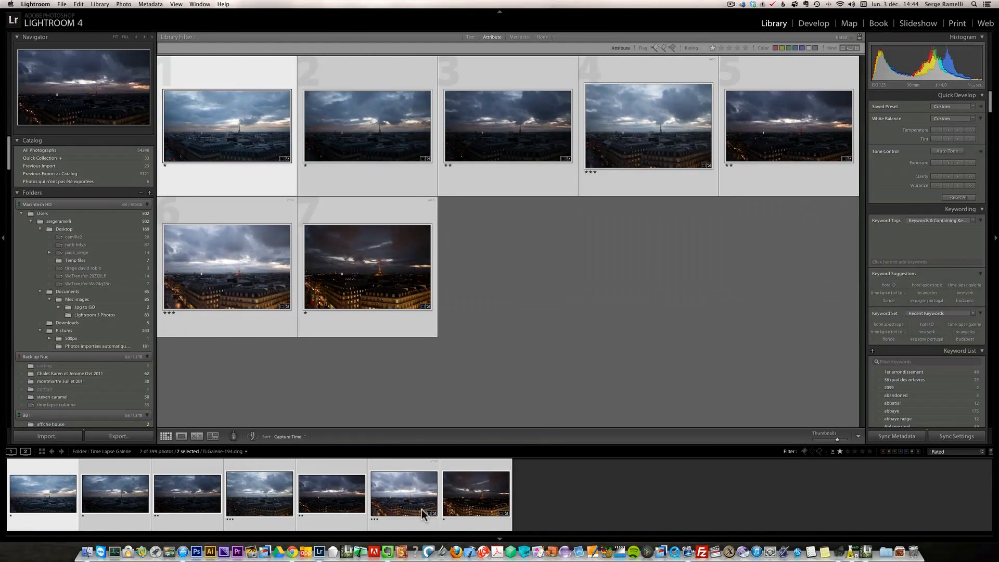
# - Select only the first rated photo, TLGalerie-22.dng, and open it in the Develop module
pyautogui.click(181, 436)
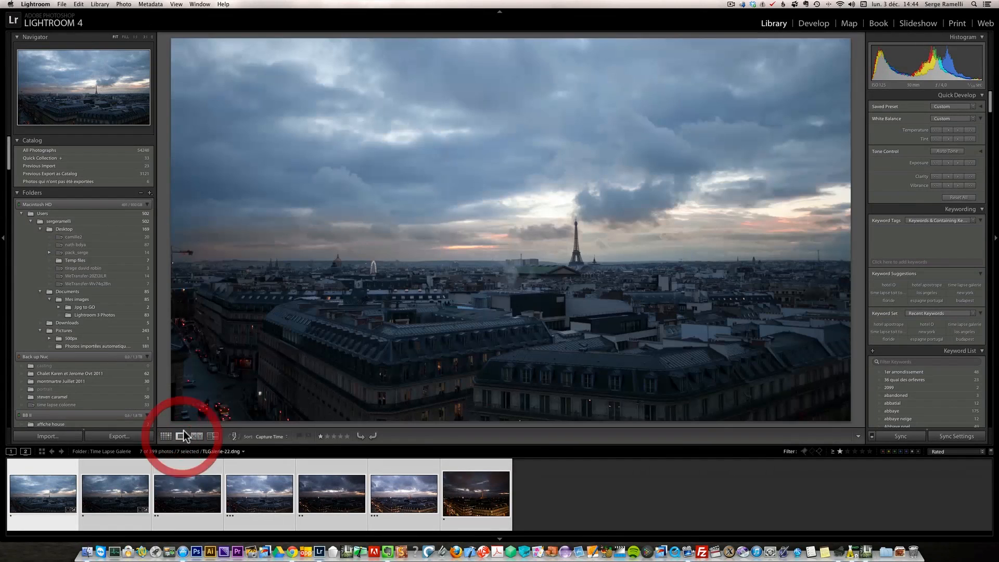
pyautogui.click(559, 495)
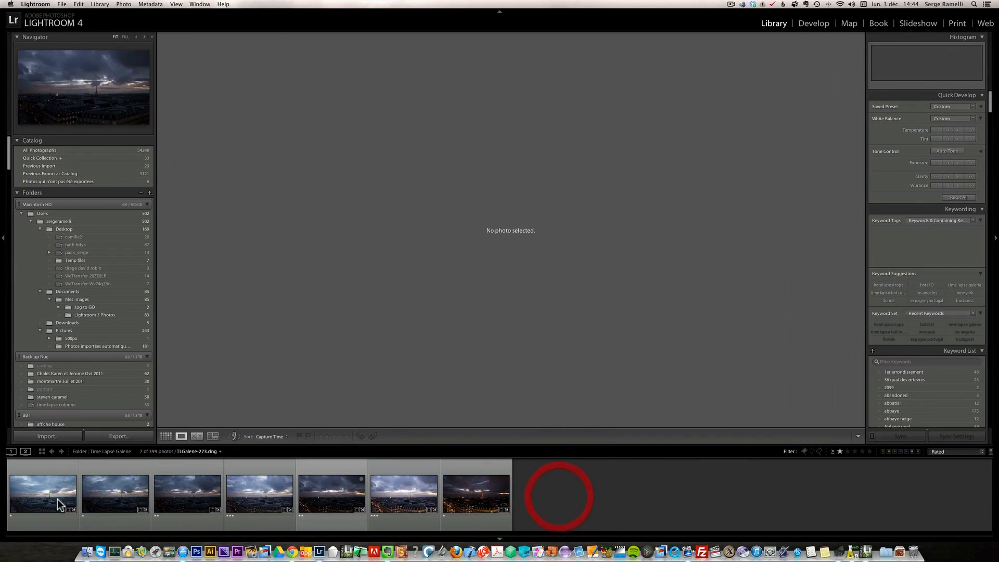
pyautogui.click(29, 495)
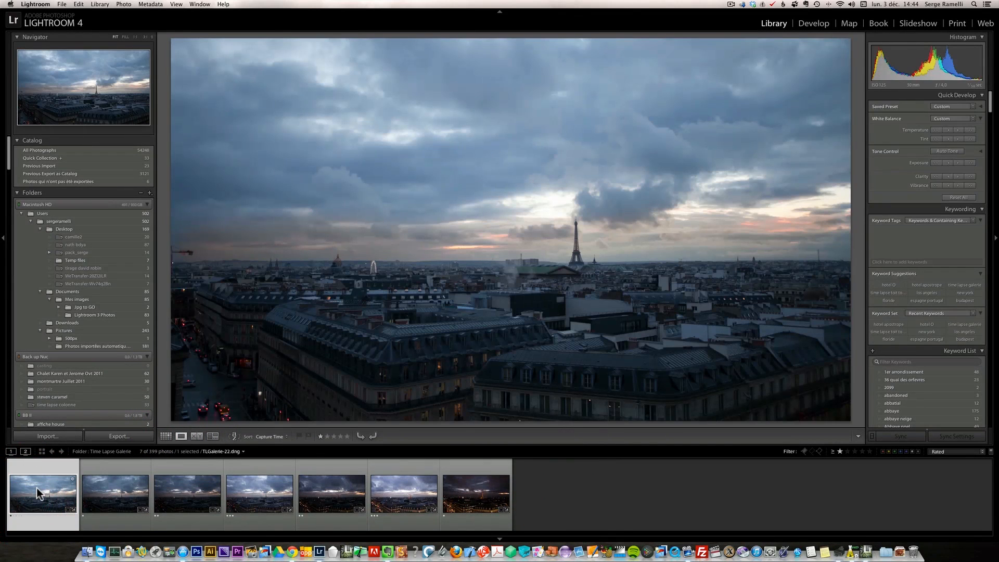
pyautogui.click(97, 499)
pyautogui.click(814, 23)
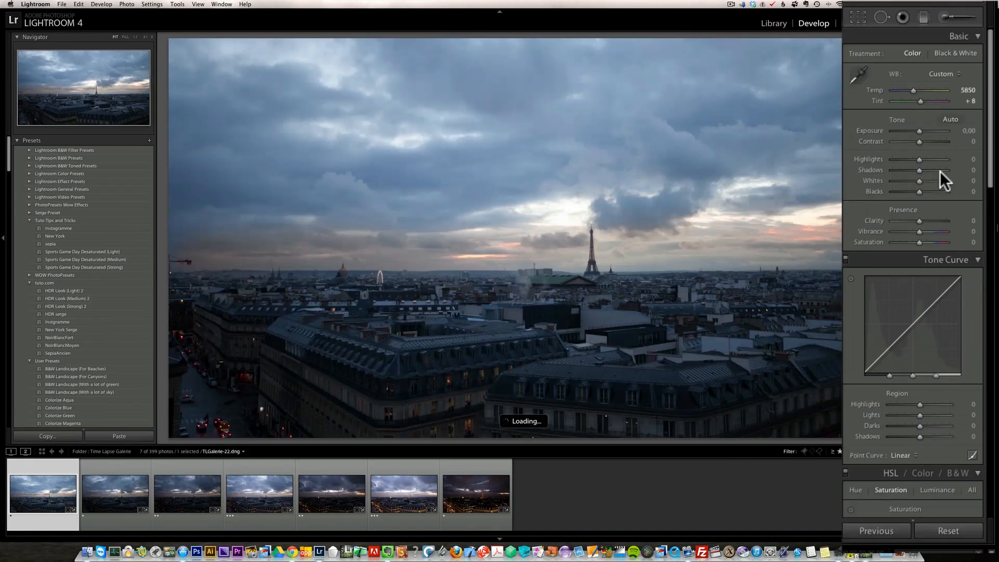
# - Set the first keyframe photo's Shadows to +53 and Highlights to -49
pyautogui.click(940, 170)
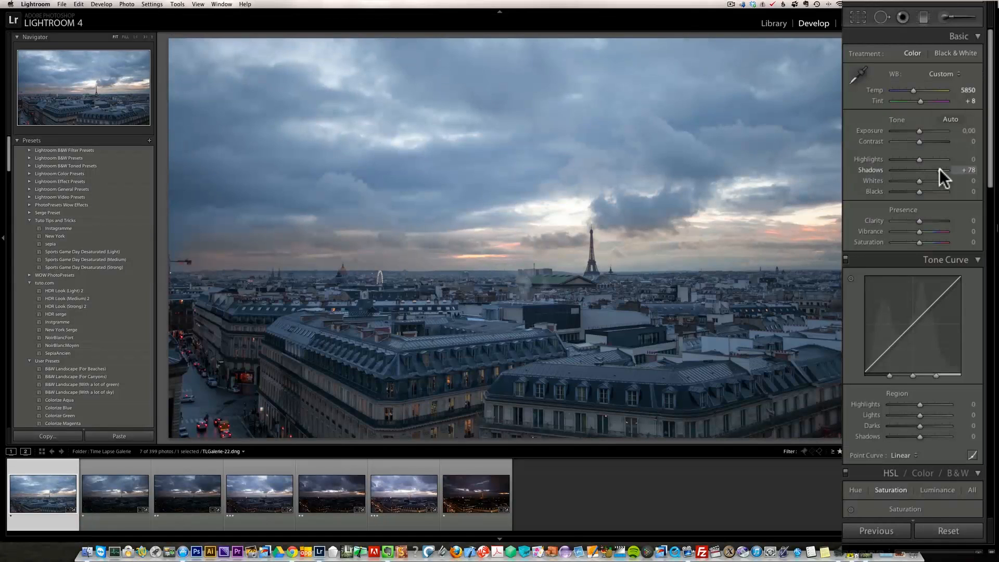
pyautogui.click(934, 170)
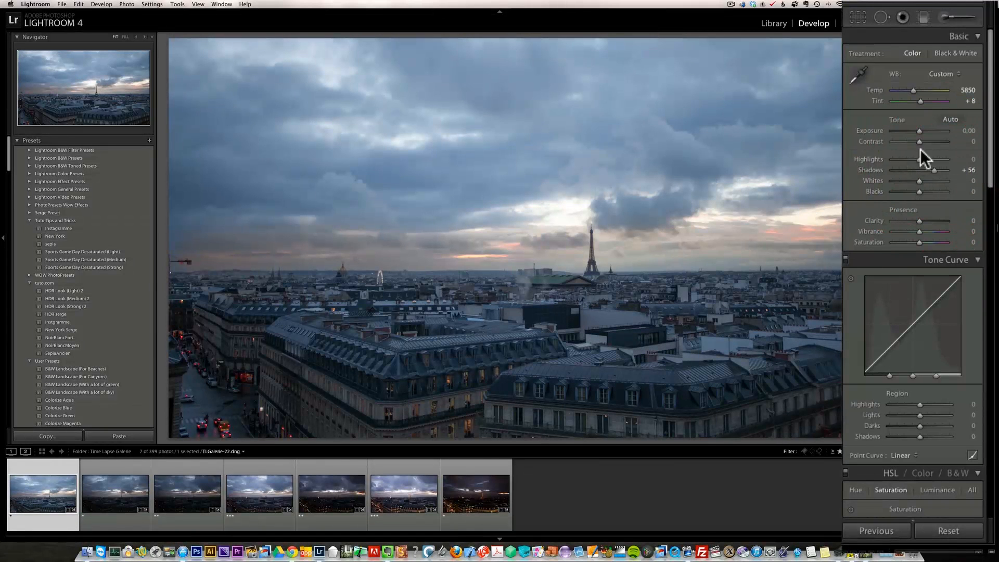
pyautogui.click(934, 169)
pyautogui.moveTo(935, 169); pyautogui.dragTo(964, 170)
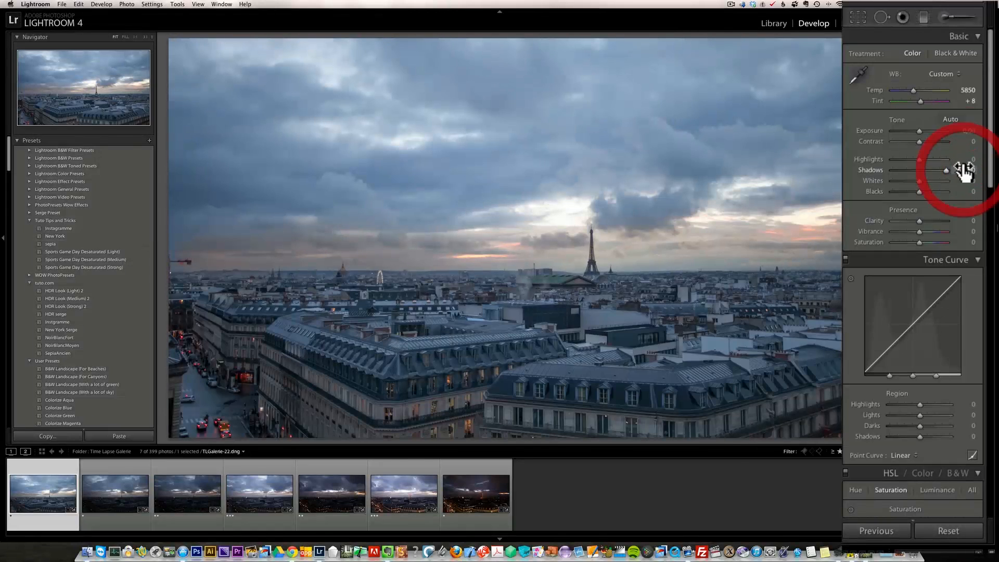
pyautogui.click(932, 172)
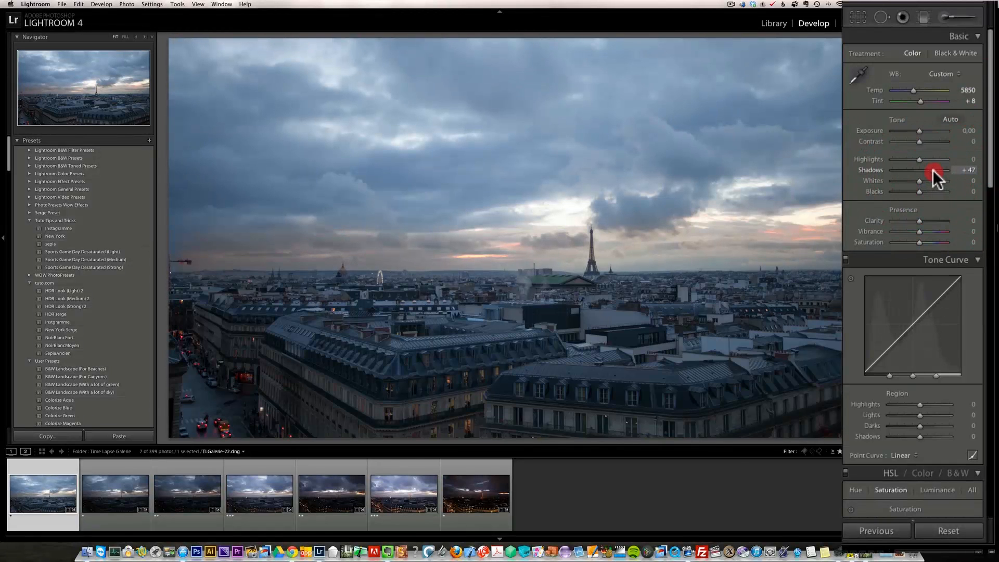
pyautogui.click(917, 159)
pyautogui.moveTo(917, 159); pyautogui.dragTo(904, 161)
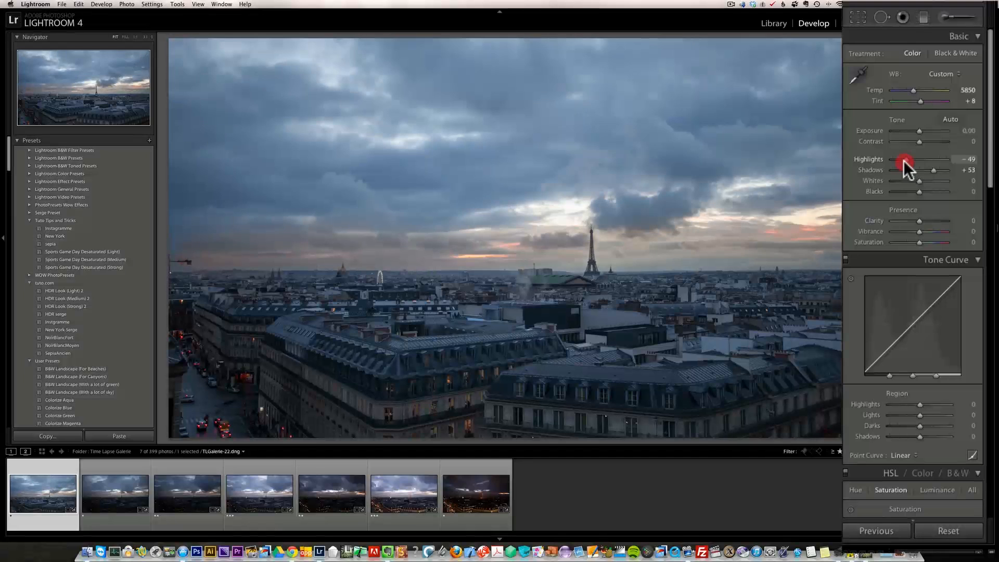
# - Set the photo's Whites to +24 and Blacks to -11
pyautogui.press('alt')
pyautogui.moveTo(920, 179); pyautogui.dragTo(915, 191)
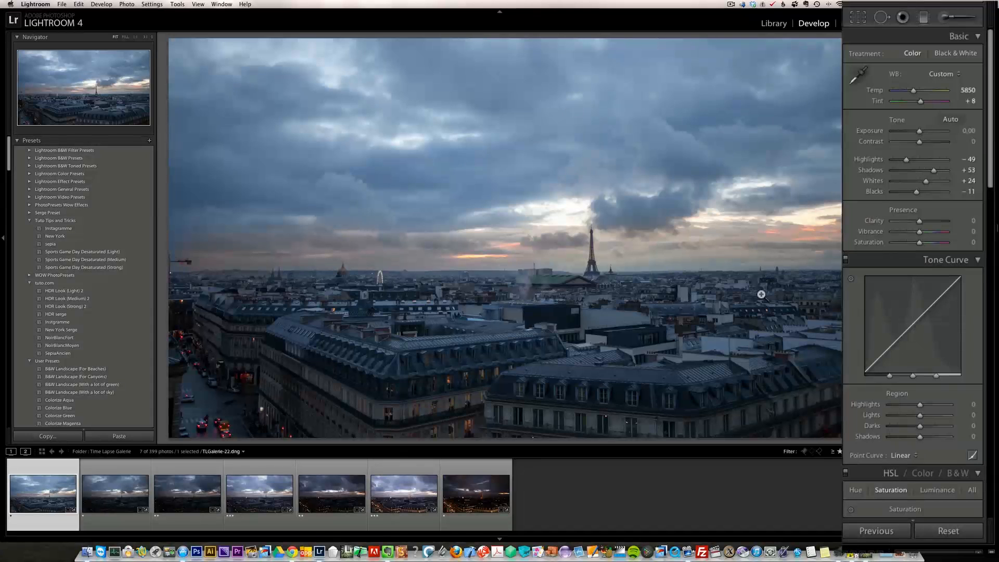
# - Set the photo's Clarity to +56 and its white balance to Shade
pyautogui.click(934, 222)
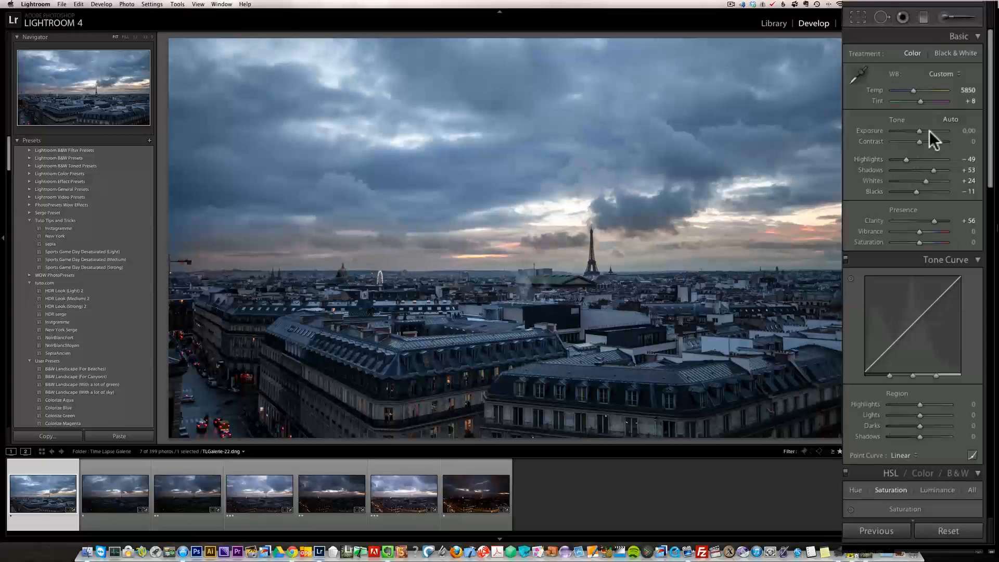
pyautogui.click(946, 70)
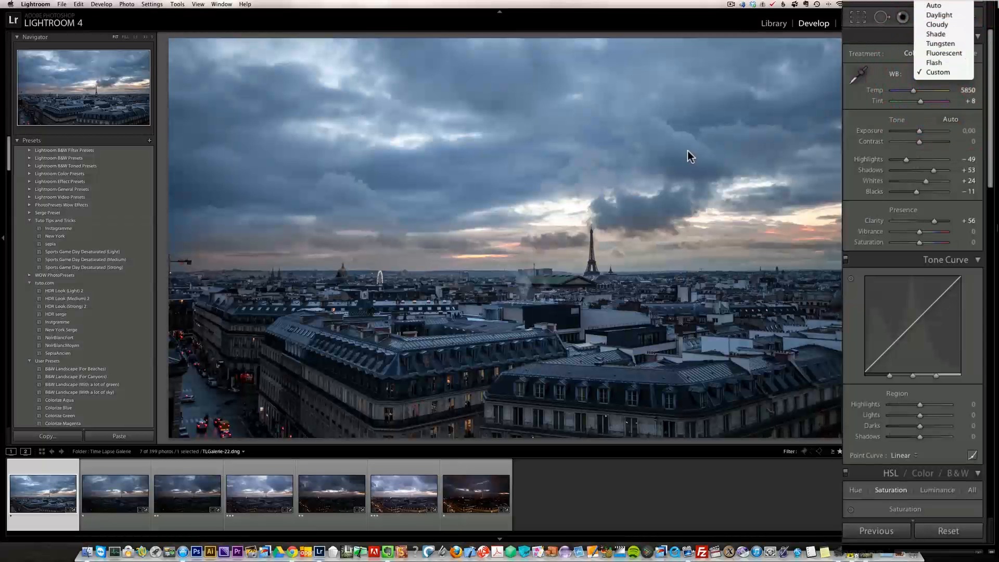
pyautogui.click(950, 34)
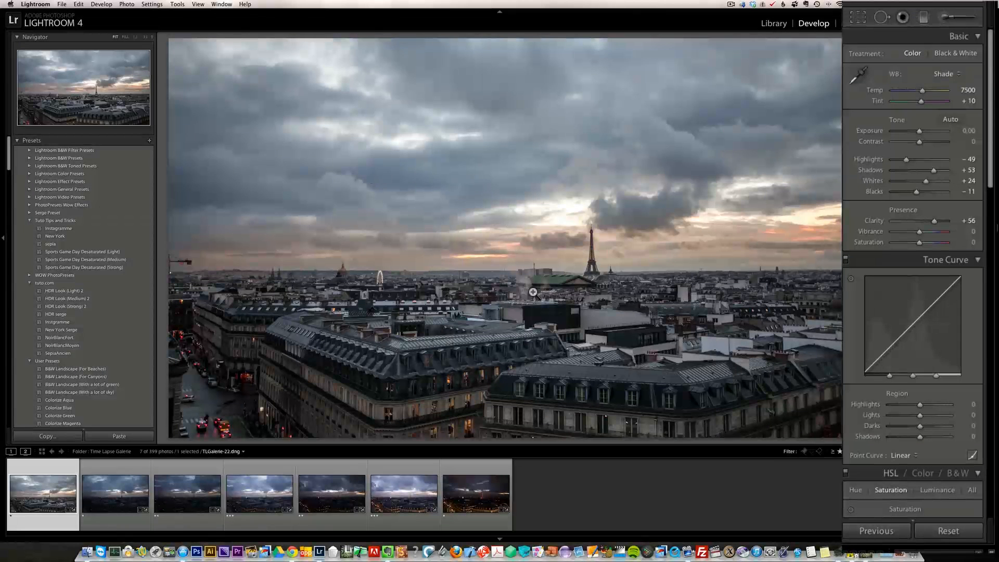
# - Inspect the photo's two existing graduated filters by selecting the sky one and the city one in turn
pyautogui.click(924, 18)
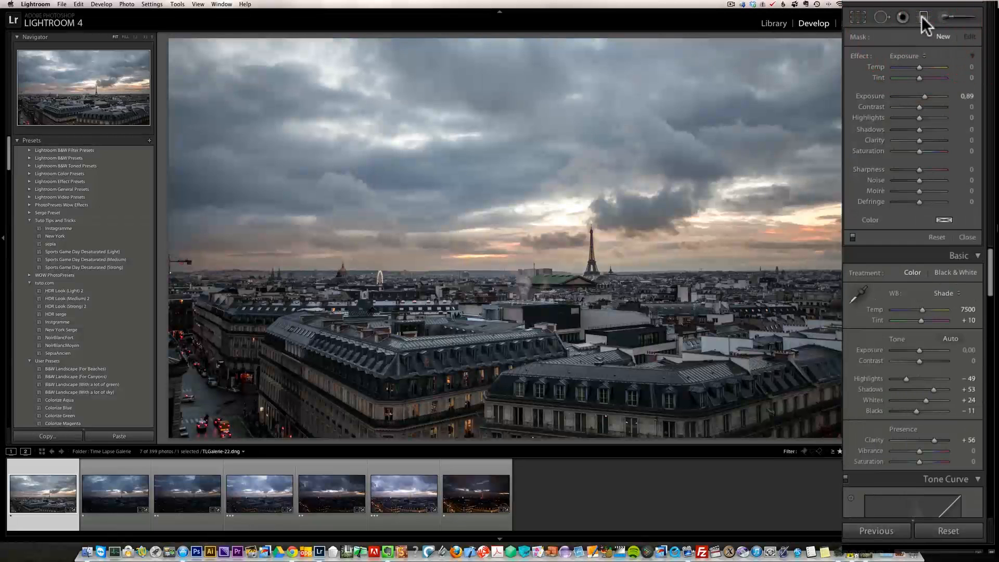
pyautogui.click(524, 189)
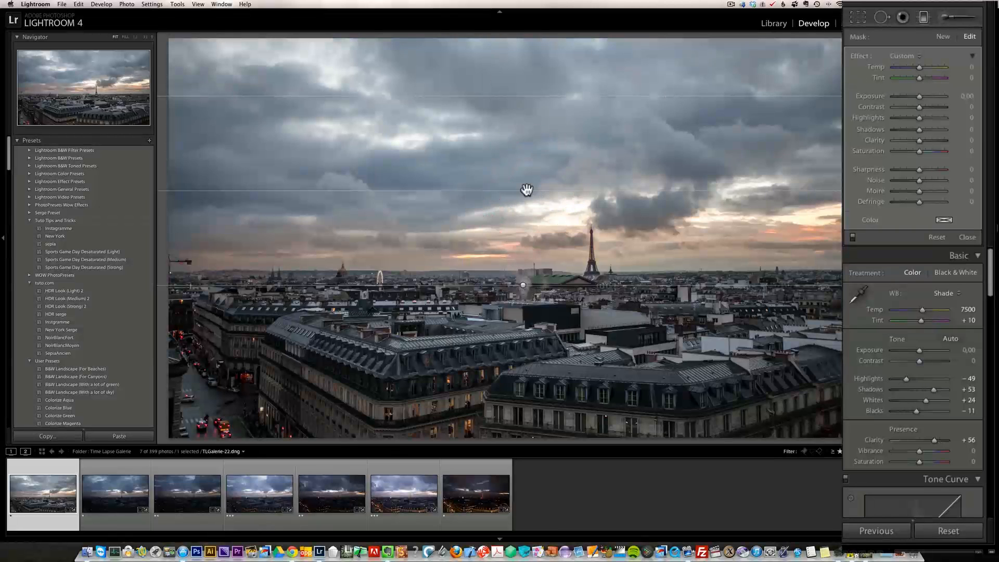
pyautogui.click(522, 285)
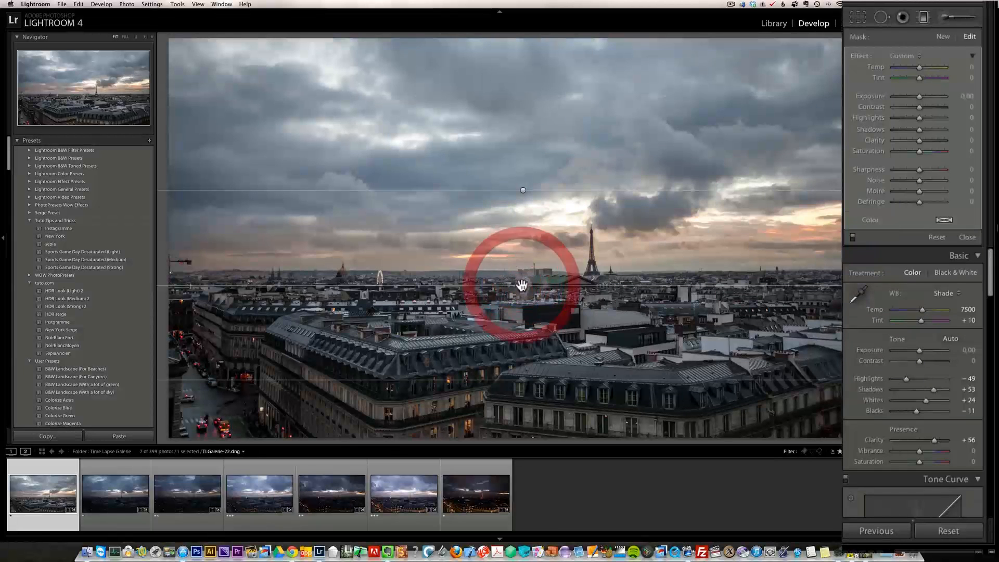
pyautogui.click(524, 190)
pyautogui.click(521, 196)
pyautogui.click(522, 194)
pyautogui.click(524, 192)
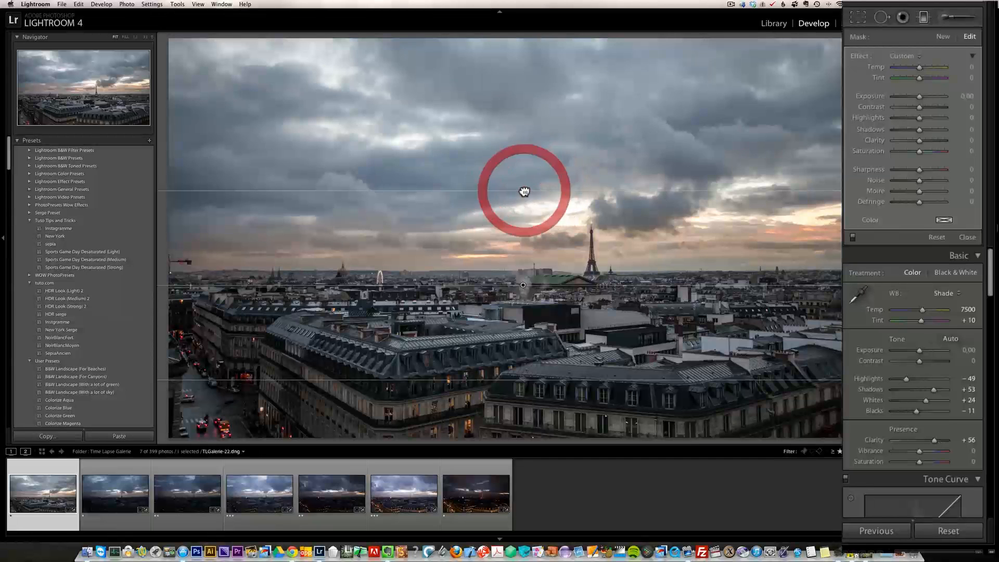
pyautogui.click(524, 285)
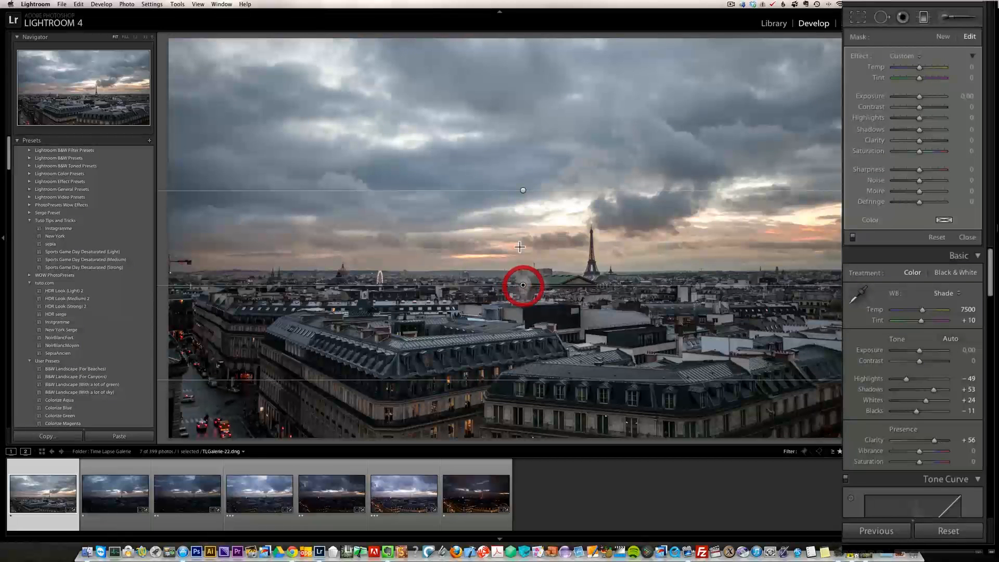
pyautogui.click(523, 190)
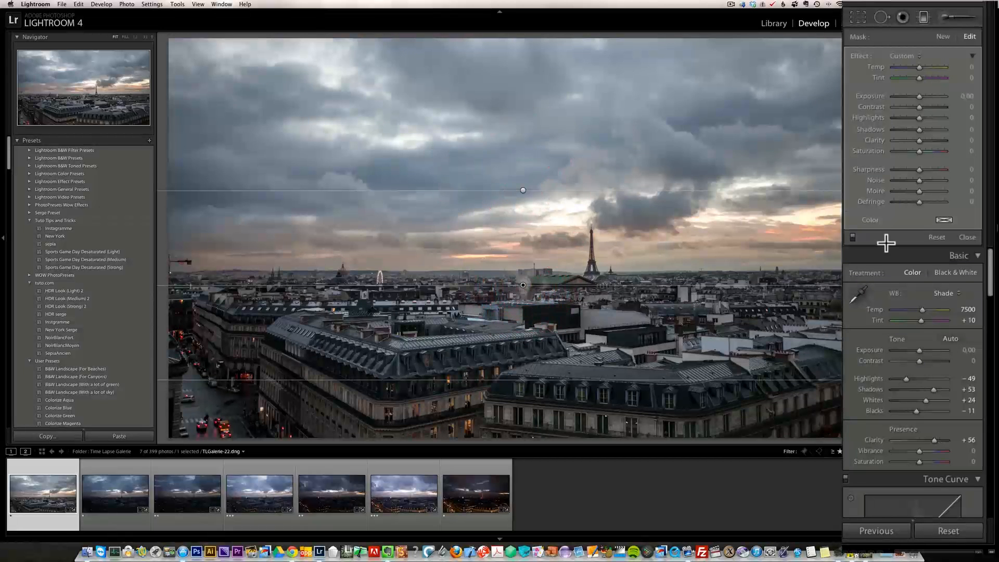
pyautogui.click(966, 236)
# - Cool the sky by setting its graduated filter's Temp to -36 and Tint to 13
pyautogui.click(924, 17)
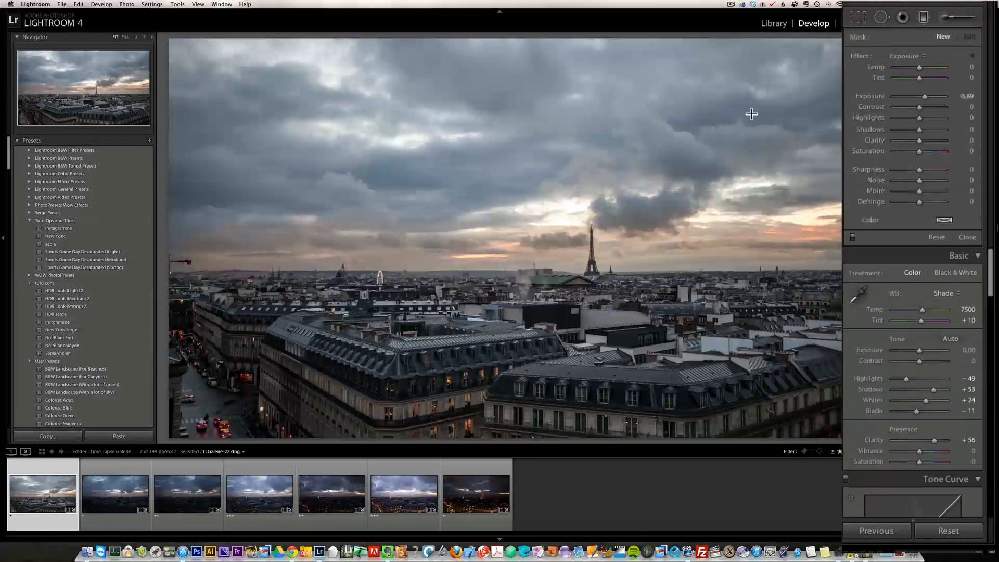
pyautogui.click(523, 191)
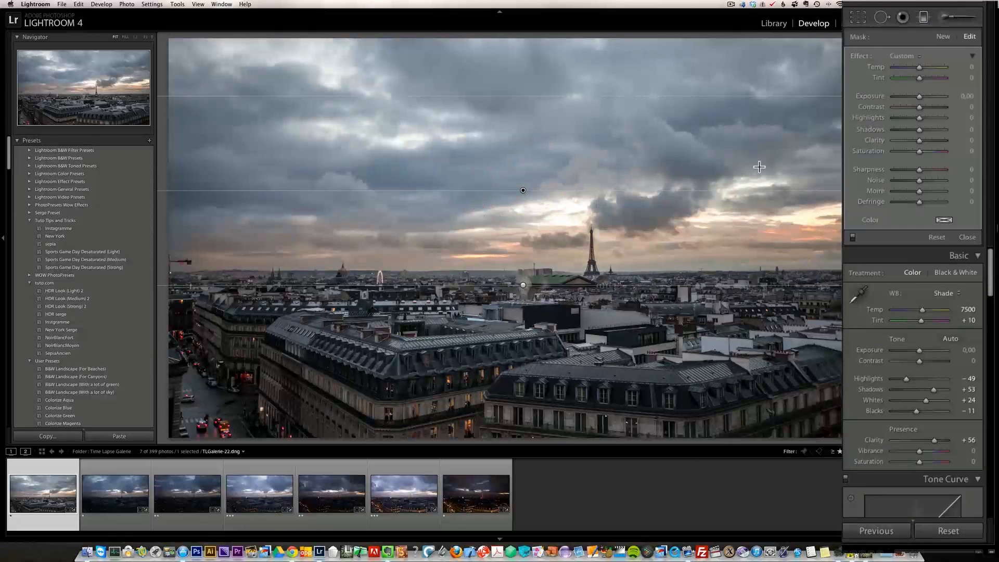
pyautogui.moveTo(921, 67); pyautogui.dragTo(911, 67)
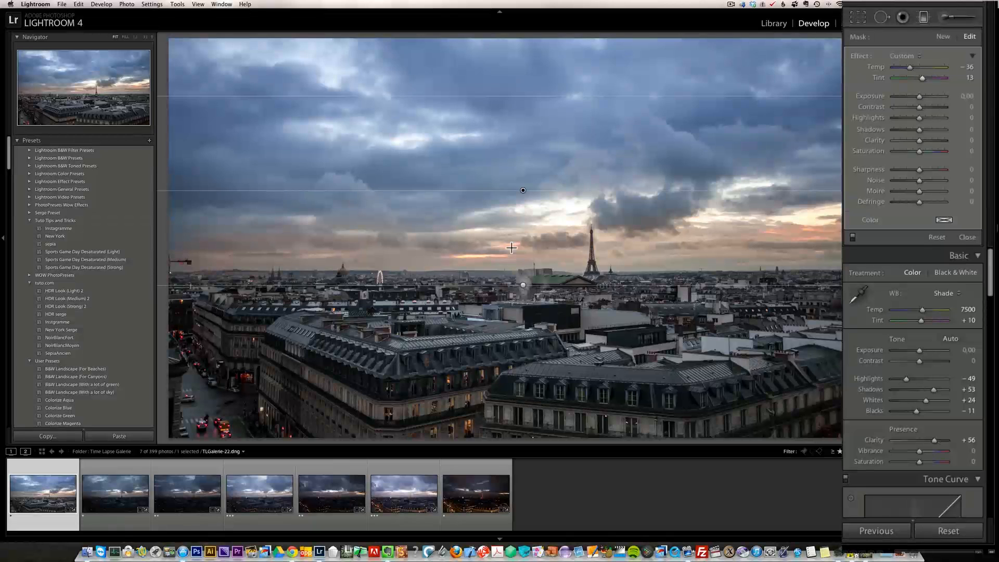
# - Warm the city by setting its graduated filter's Temp to 27 and Tint to 18, and leave graduated filter editing
pyautogui.click(523, 284)
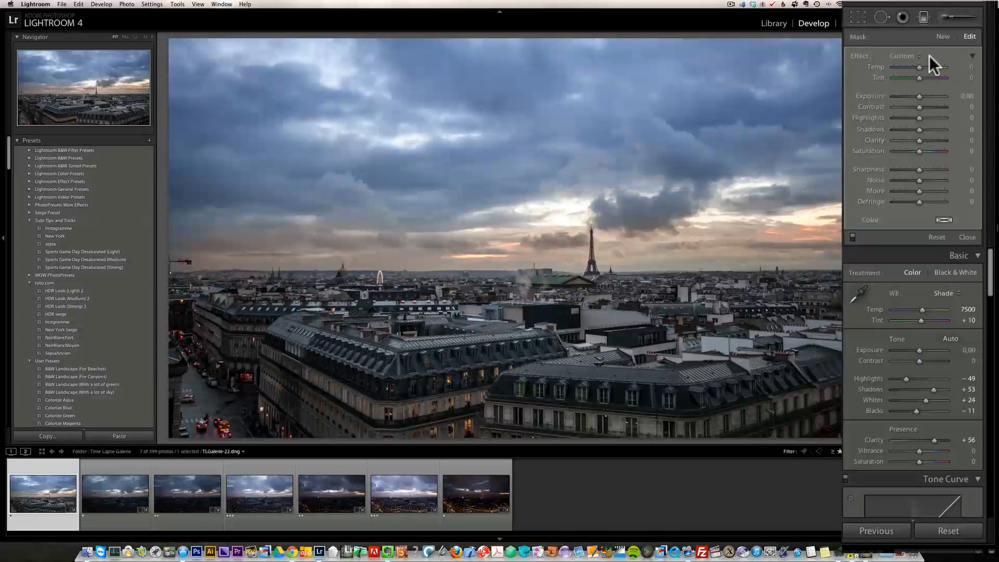
pyautogui.moveTo(922, 70); pyautogui.dragTo(923, 76)
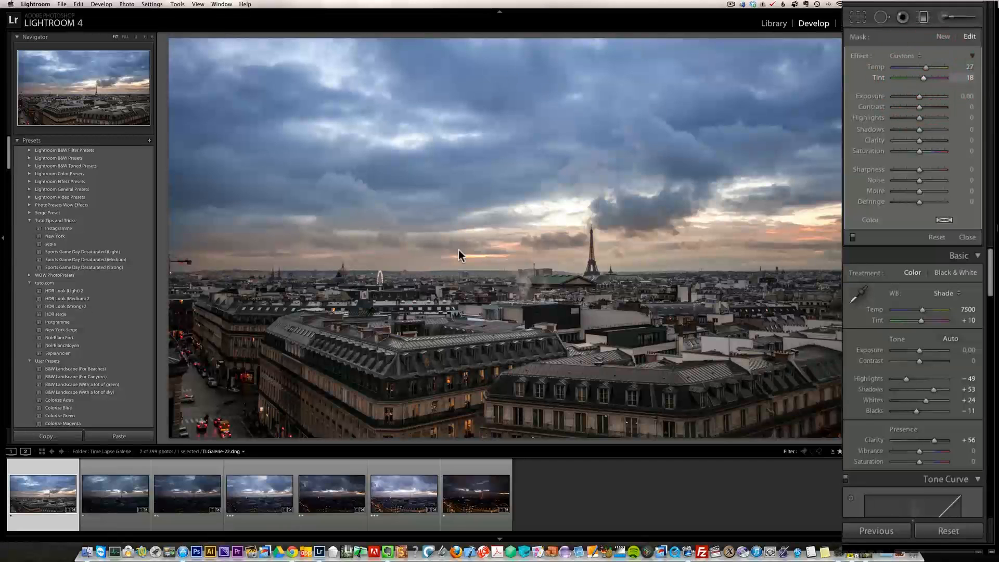
pyautogui.click(523, 189)
pyautogui.click(523, 191)
pyautogui.click(524, 193)
pyautogui.click(523, 190)
pyautogui.click(523, 190)
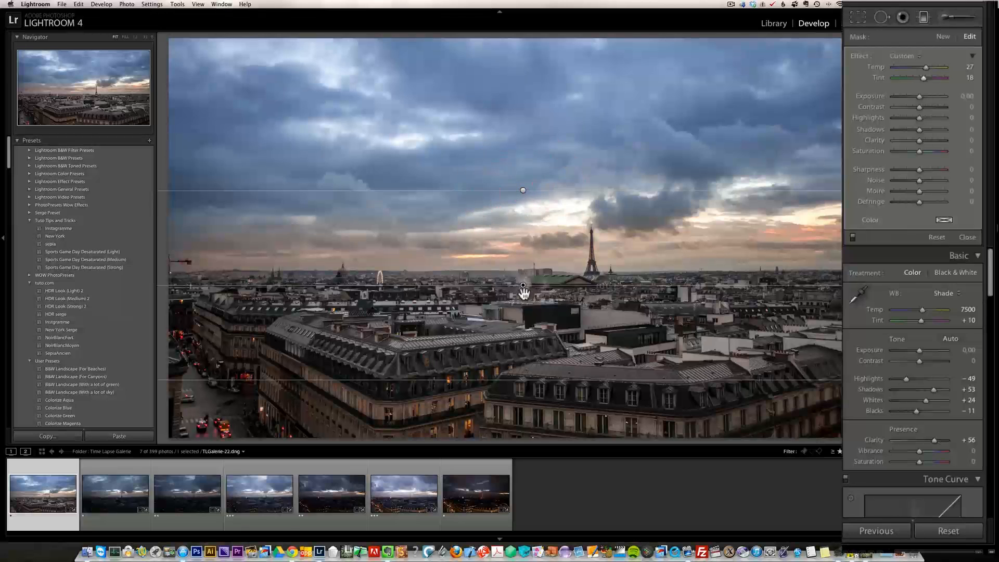
pyautogui.click(967, 236)
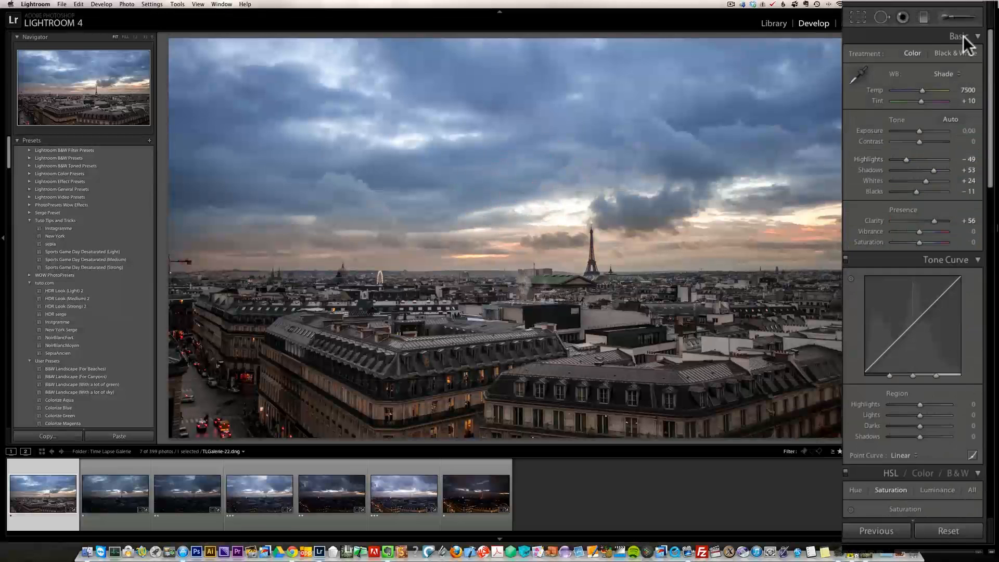
# - Reduce the sky graduated filter's cooling to a Temp of -27 and finish editing the filter
pyautogui.click(926, 20)
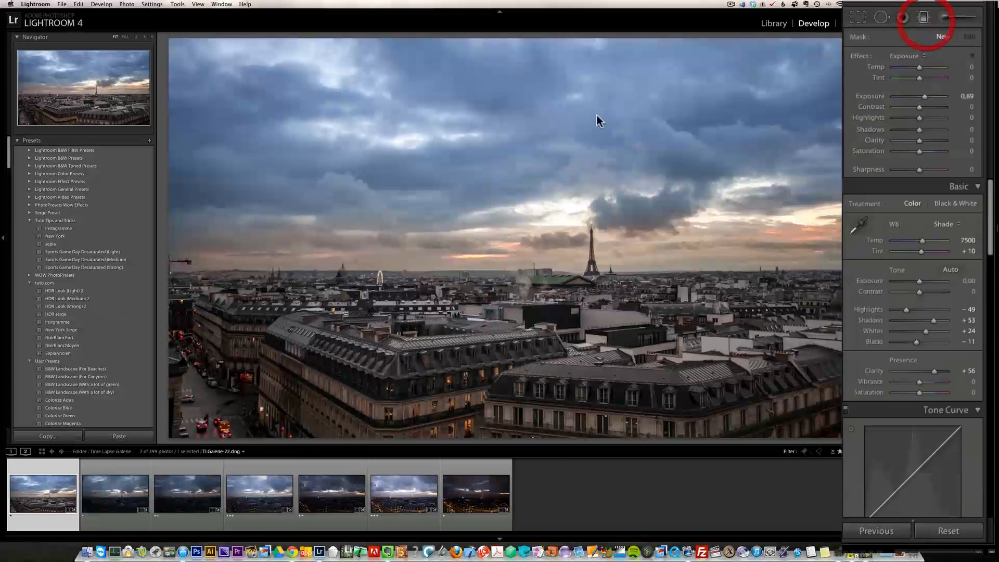
pyautogui.click(523, 191)
pyautogui.click(913, 67)
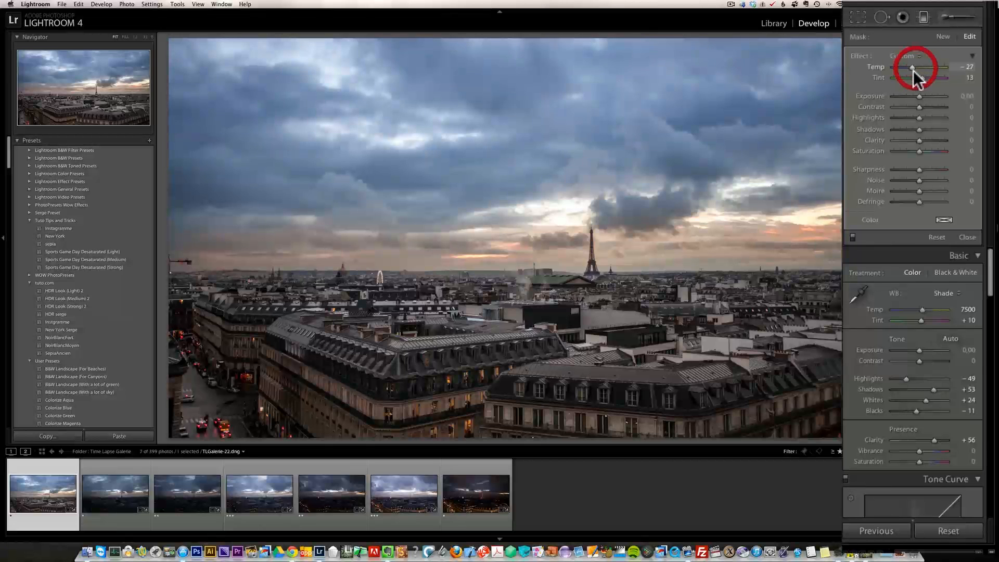
pyautogui.click(968, 237)
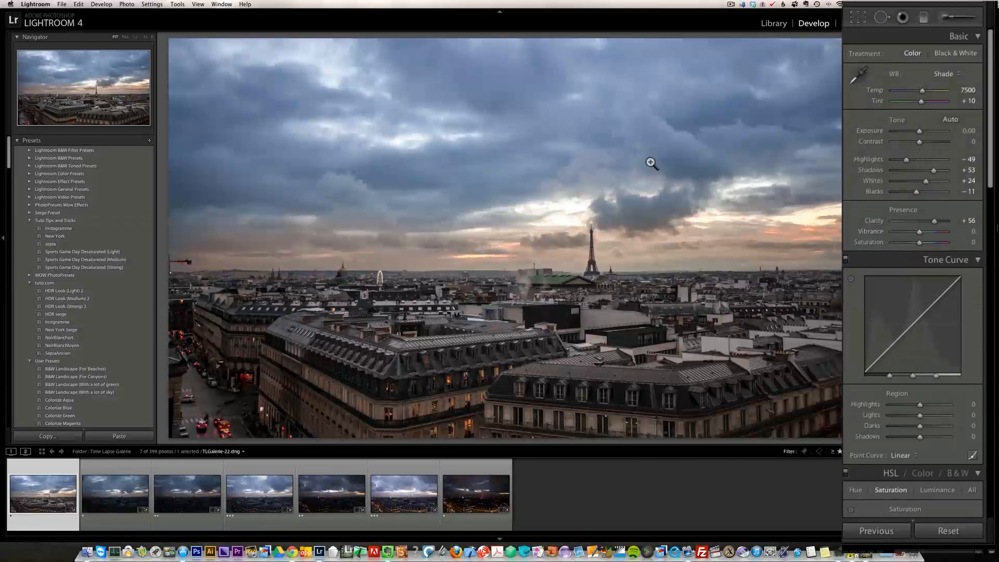
# - Set the photo's Contrast to +33 and Shadows to +78, and enable lens profile corrections
pyautogui.moveTo(922, 139); pyautogui.dragTo(928, 142)
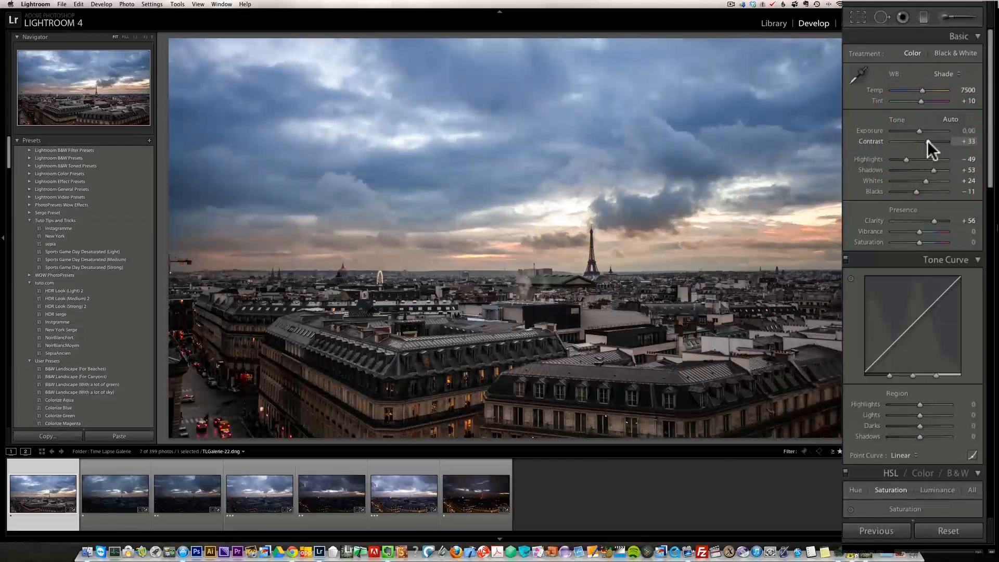
pyautogui.click(939, 168)
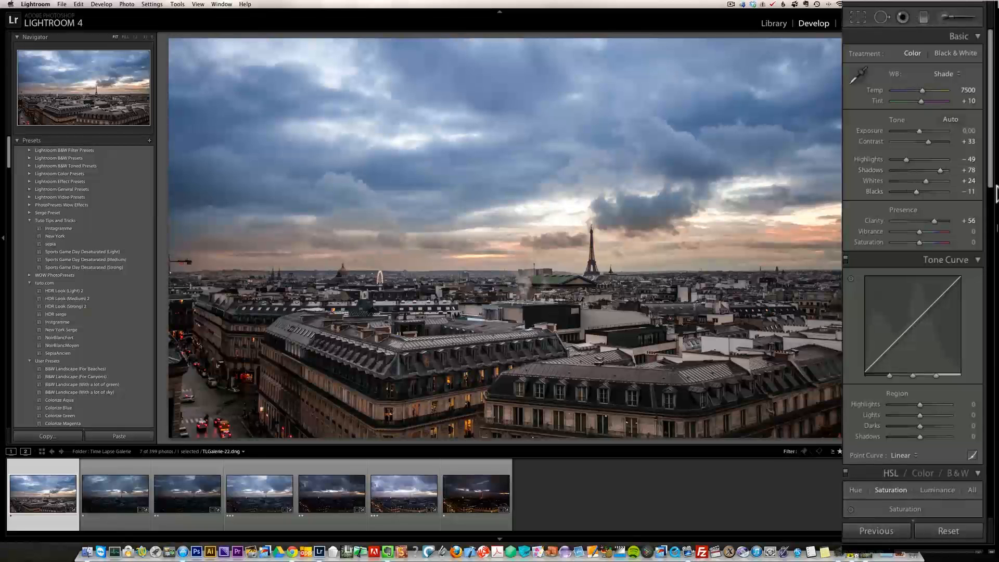
pyautogui.moveTo(990, 180); pyautogui.dragTo(948, 362)
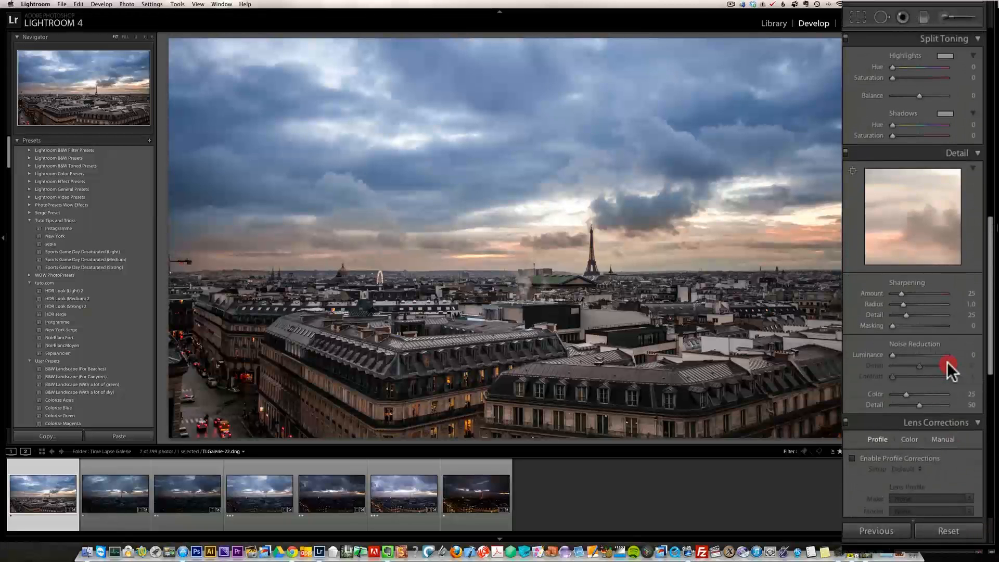
pyautogui.click(890, 459)
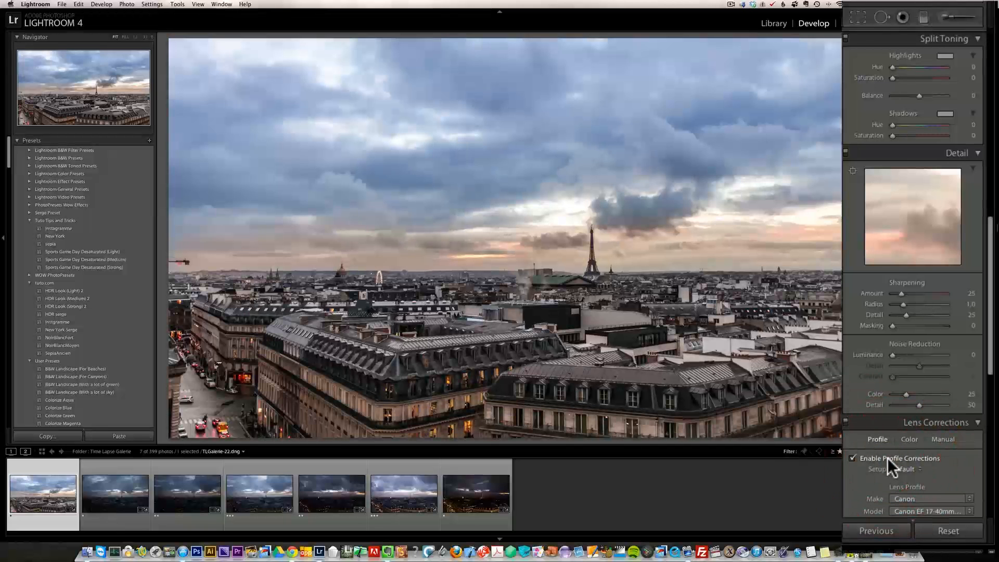
# - Set Luminance noise reduction to 20 and the sharpening Amount to 57
pyautogui.moveTo(991, 345); pyautogui.dragTo(977, 319)
pyautogui.click(903, 467)
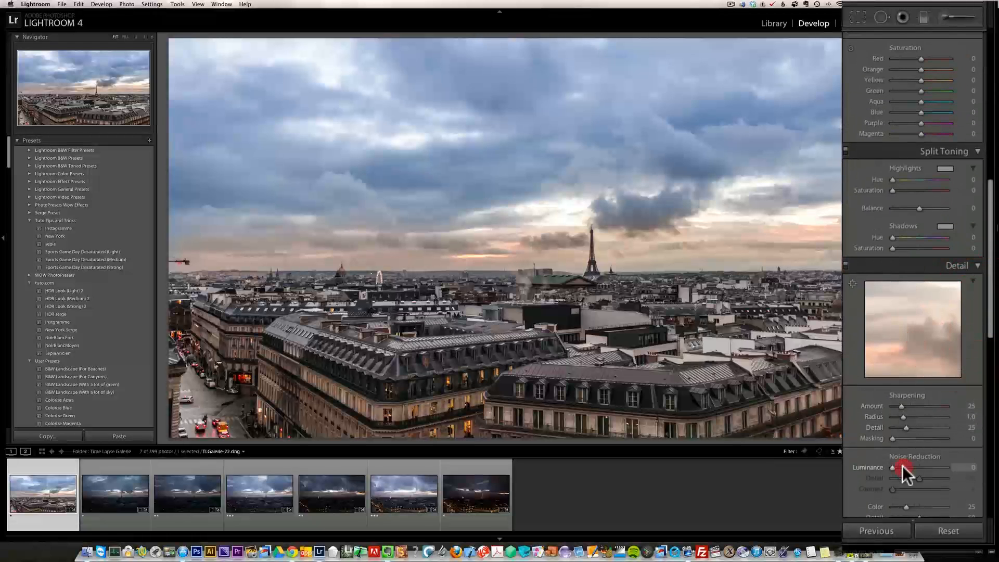
pyautogui.click(912, 405)
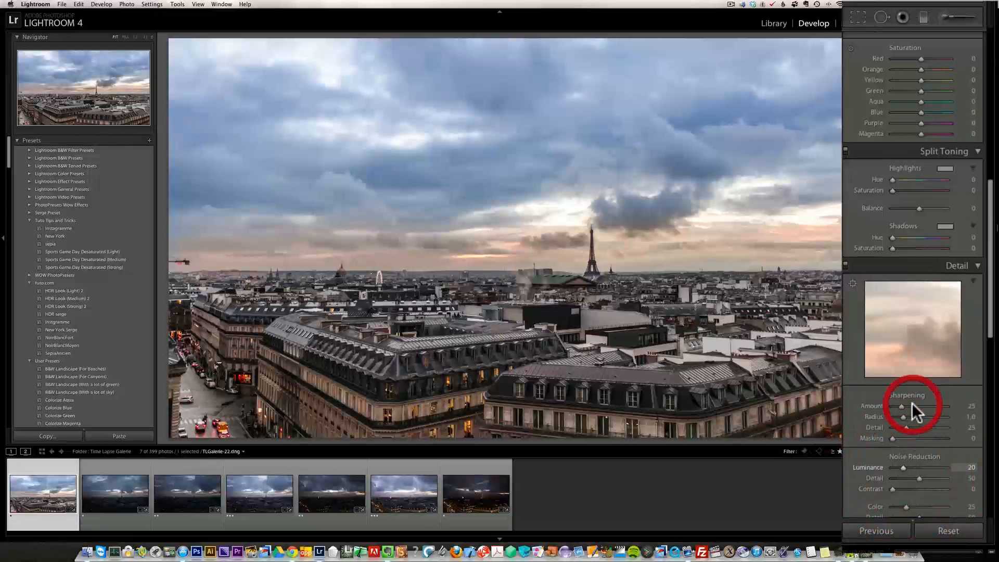
# - Set the post-crop vignetting Amount to -18 and the camera calibration profile to Camera Landscape
pyautogui.moveTo(992, 339); pyautogui.dragTo(993, 436)
pyautogui.moveTo(919, 398); pyautogui.dragTo(913, 395)
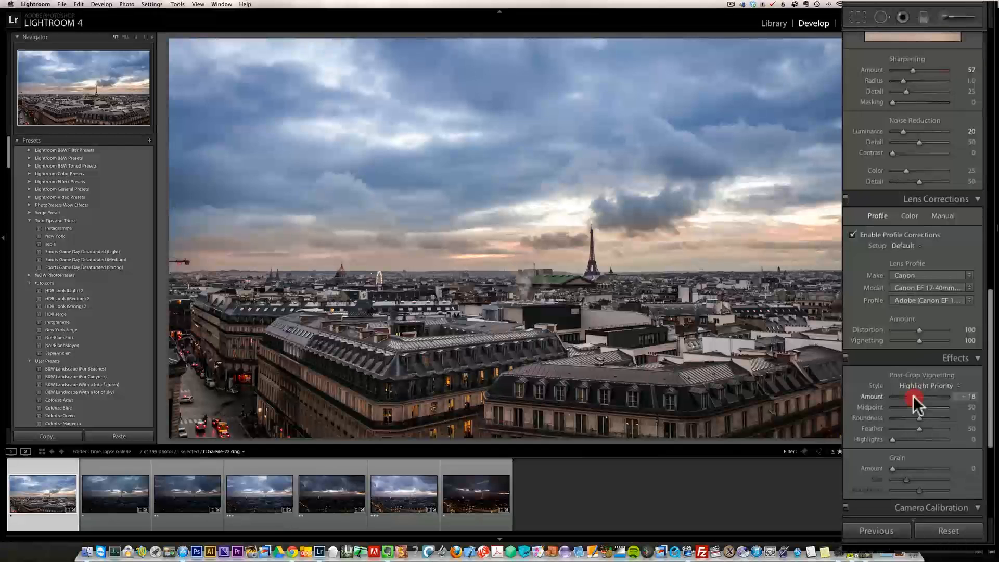
pyautogui.moveTo(993, 397); pyautogui.dragTo(993, 440)
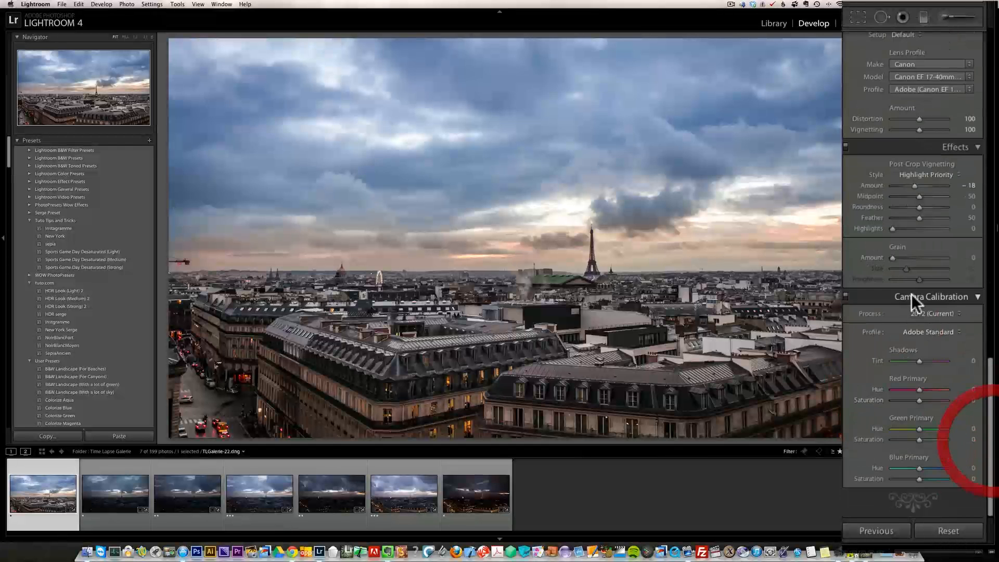
pyautogui.click(944, 336)
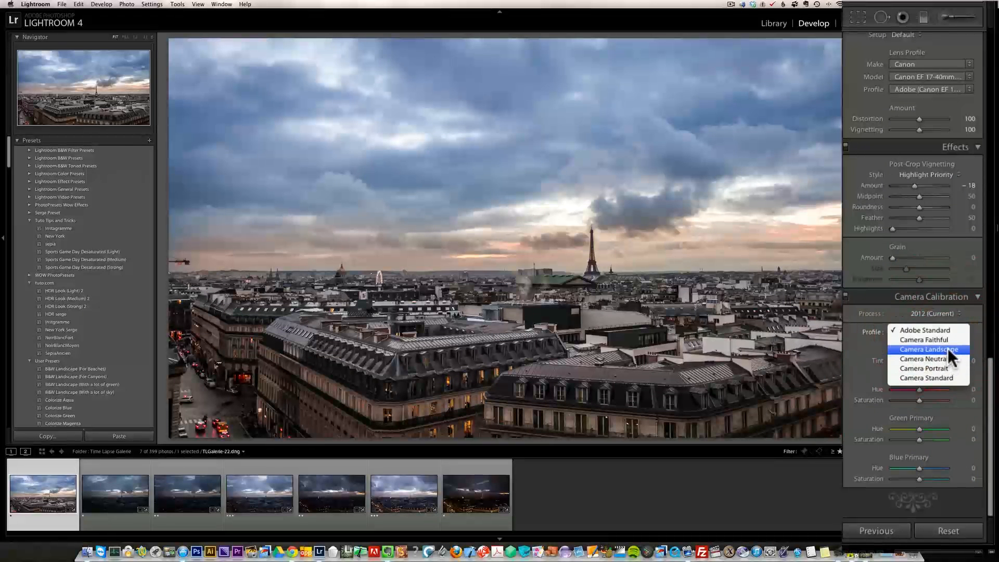
pyautogui.click(948, 349)
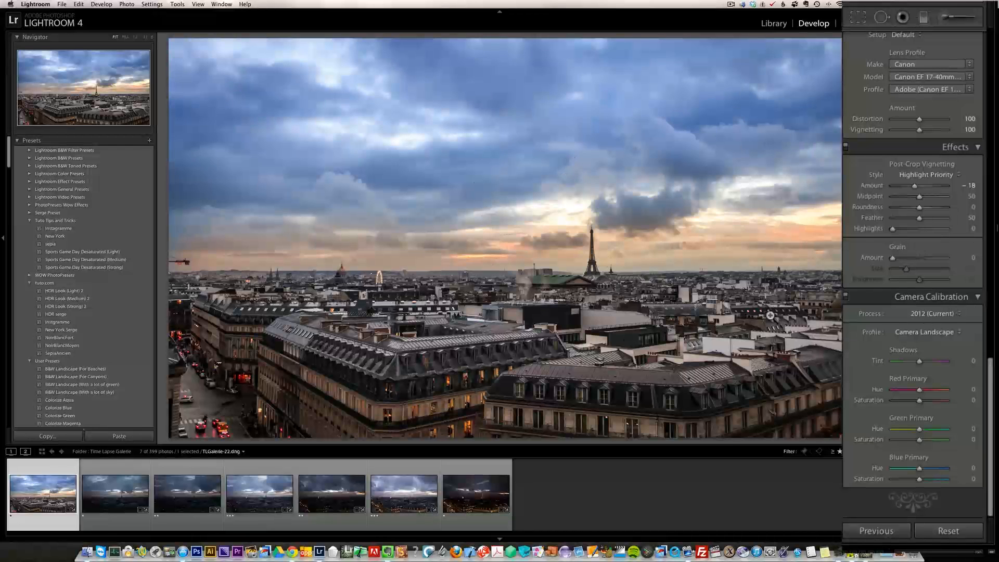
# - Copy all develop settings of the first keyframe photo, with every setting category included
pyautogui.moveTo(991, 381); pyautogui.dragTo(981, 26)
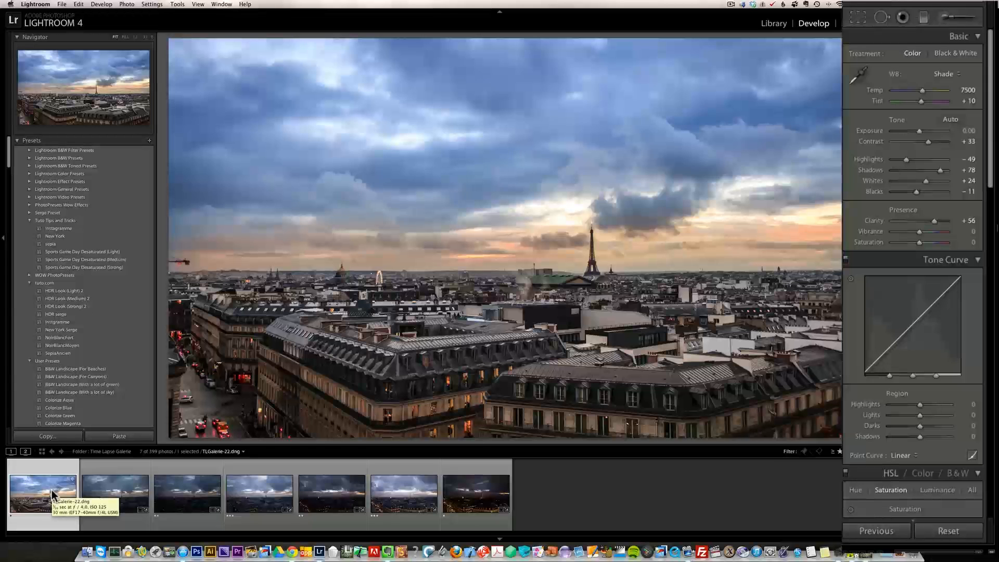
pyautogui.press('super+shift+c')
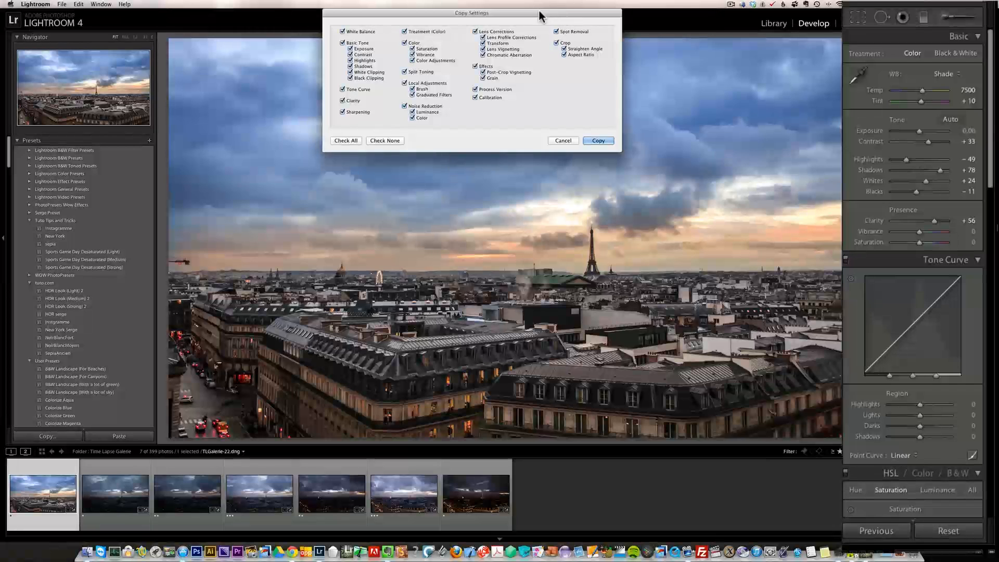
pyautogui.moveTo(540, 14); pyautogui.dragTo(503, 137)
pyautogui.click(313, 263)
pyautogui.click(564, 261)
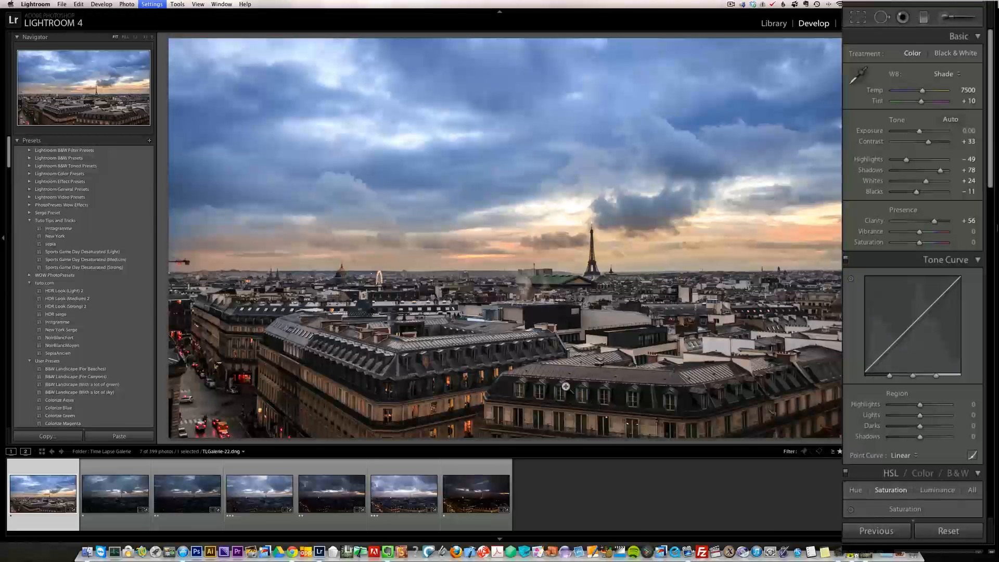
# - Paste the copied develop settings onto the second keyframe photo, TLGalerie-108.dng
pyautogui.click(119, 494)
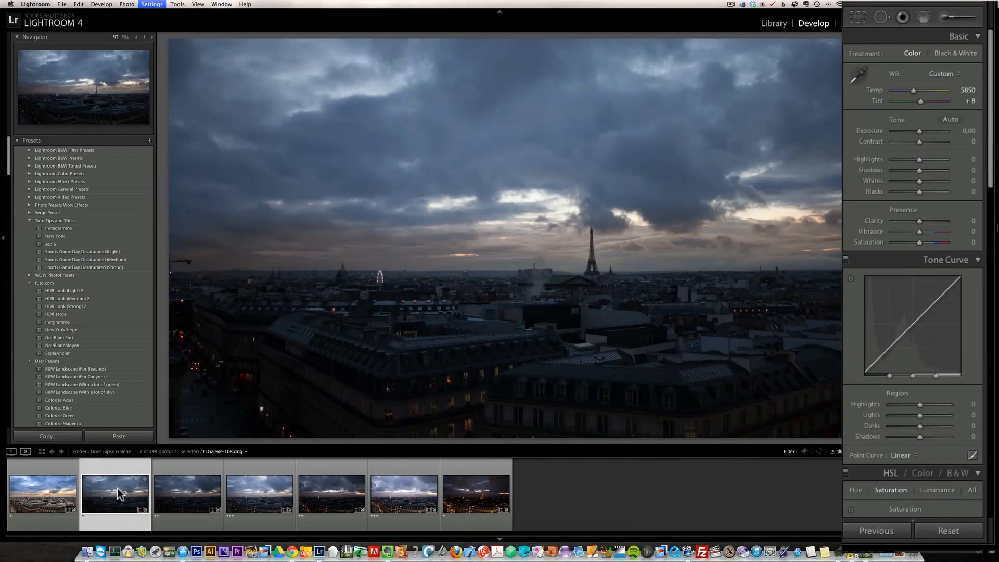
pyautogui.press('super+shift+v')
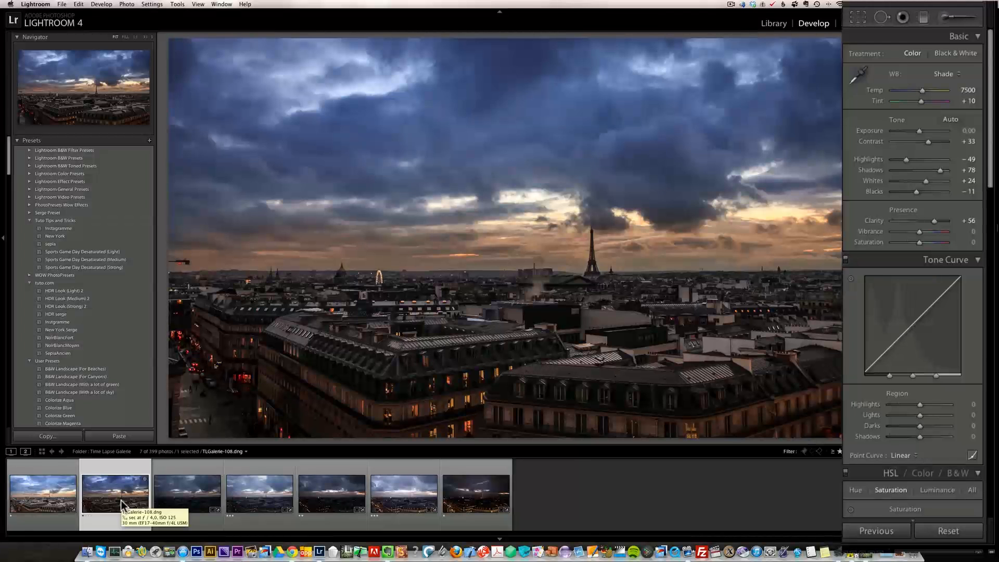
# - Paste the settings onto the third keyframe photo, TLGalerie-194.dng, with Exposure at +0.20, and copy all of its develop settings
pyautogui.click(179, 500)
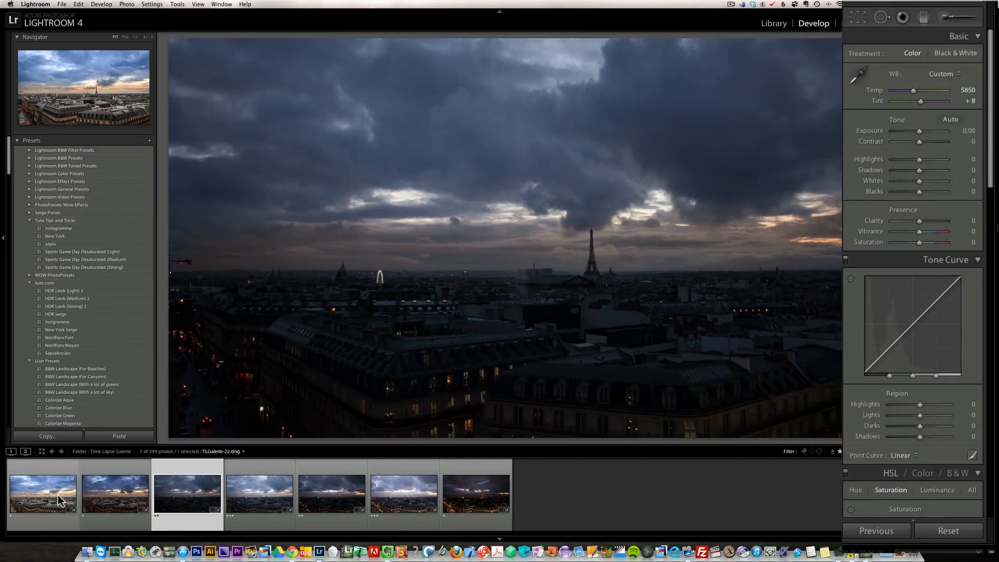
pyautogui.press('super+shift+v')
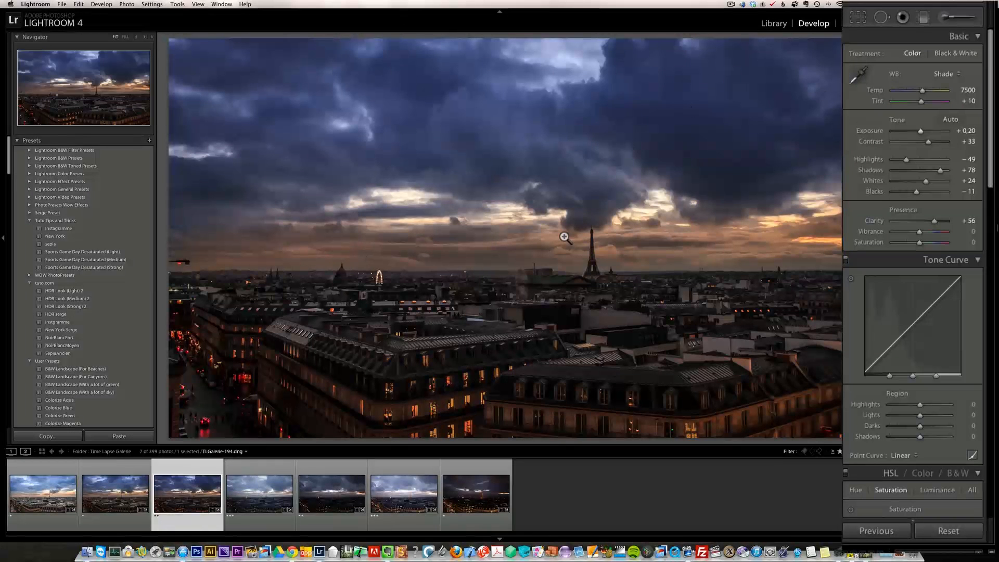
pyautogui.press('super+shift+c')
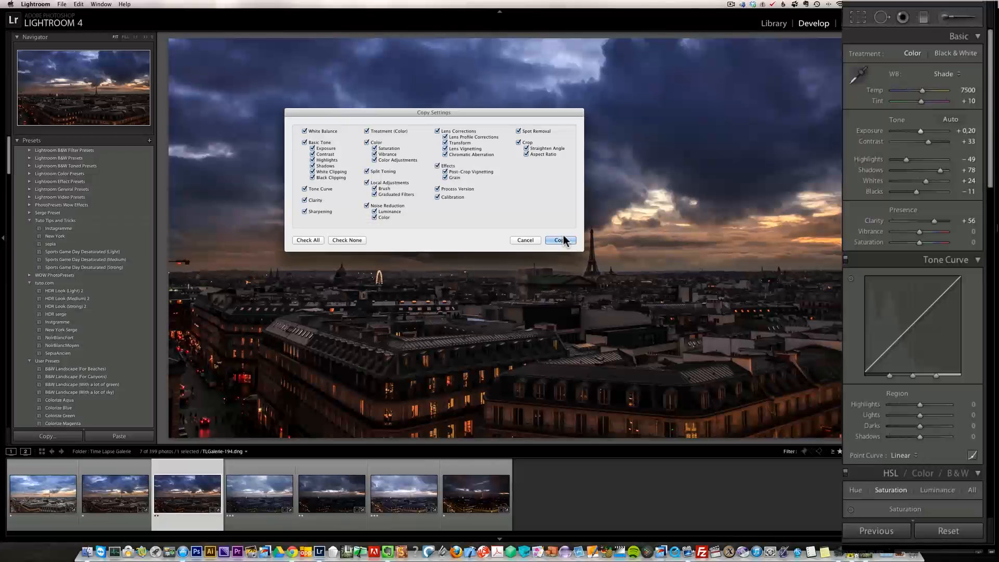
pyautogui.click(562, 240)
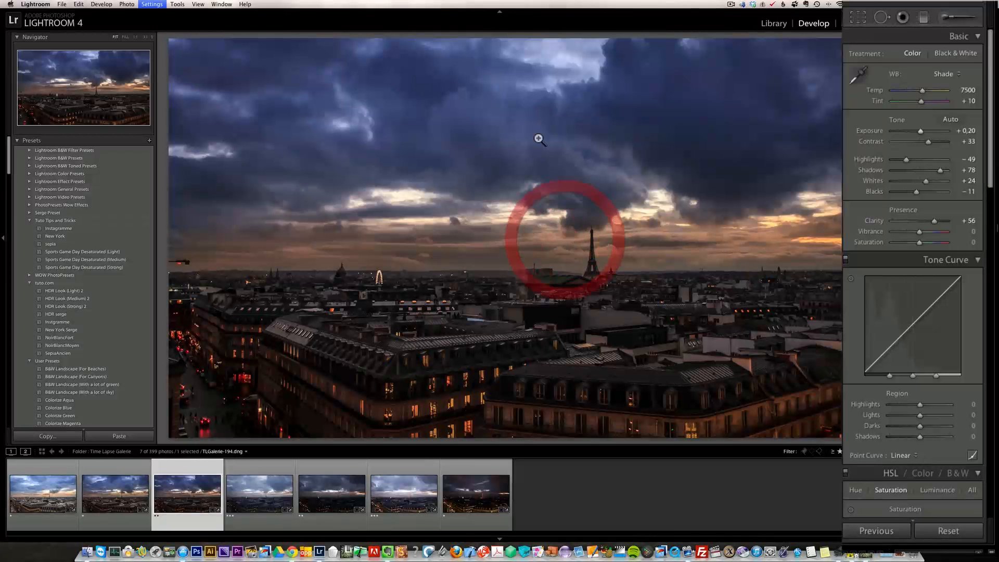
# - Paste the copied develop settings onto the fourth keyframe photo, TLGalerie-195.dng
pyautogui.click(267, 494)
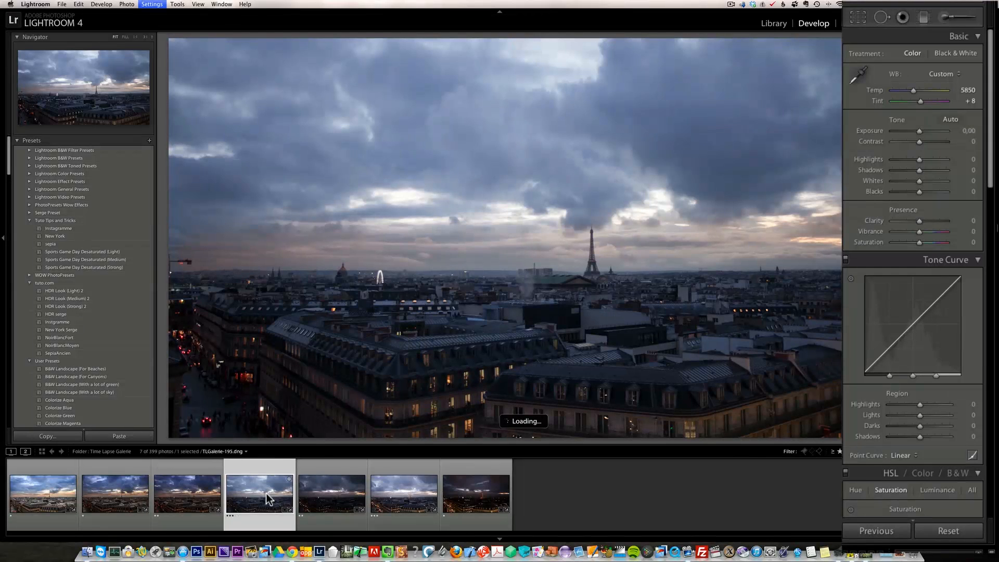
pyautogui.click(158, 517)
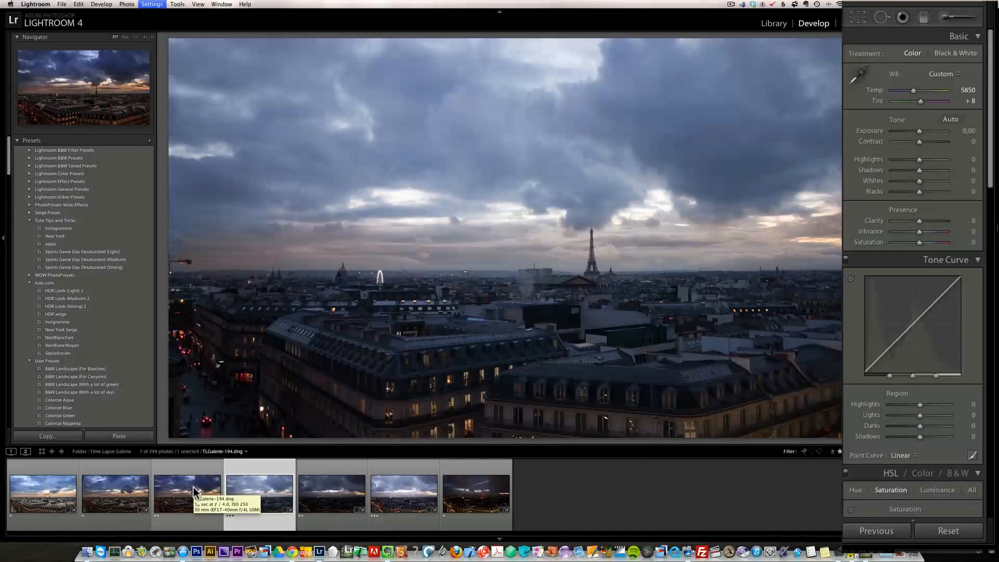
pyautogui.press('shift')
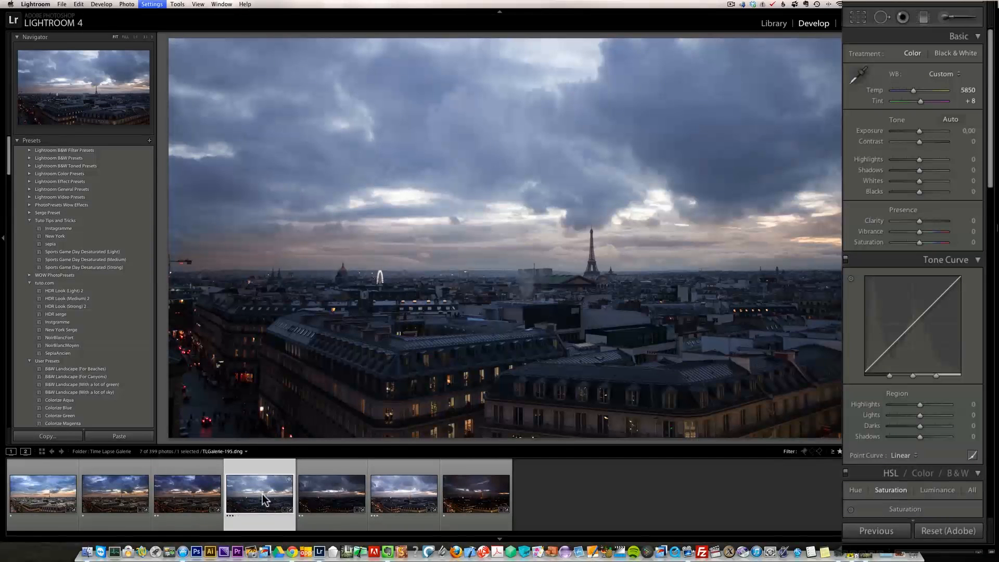
pyautogui.press('super+shift+v')
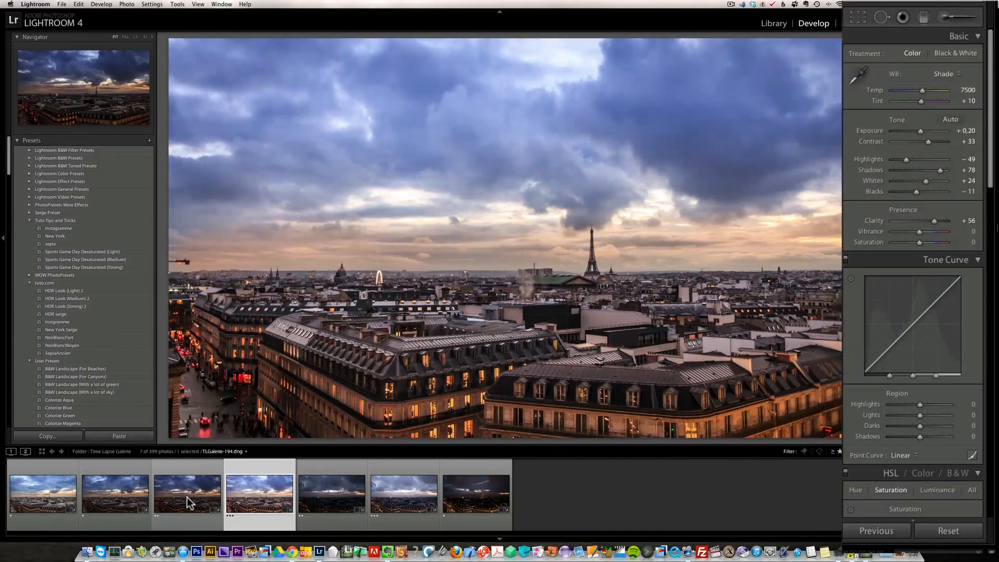
# - Show the photo info overlay and compare the shutter speeds of TLGalerie-194.dng and TLGalerie-195.dng
pyautogui.press('Right')
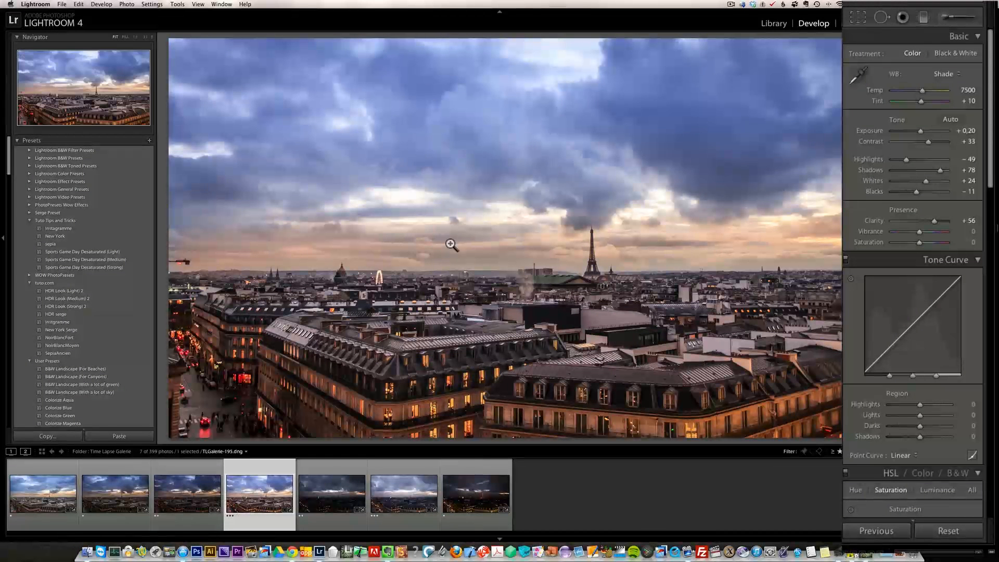
pyautogui.press('i')
pyautogui.press('i')
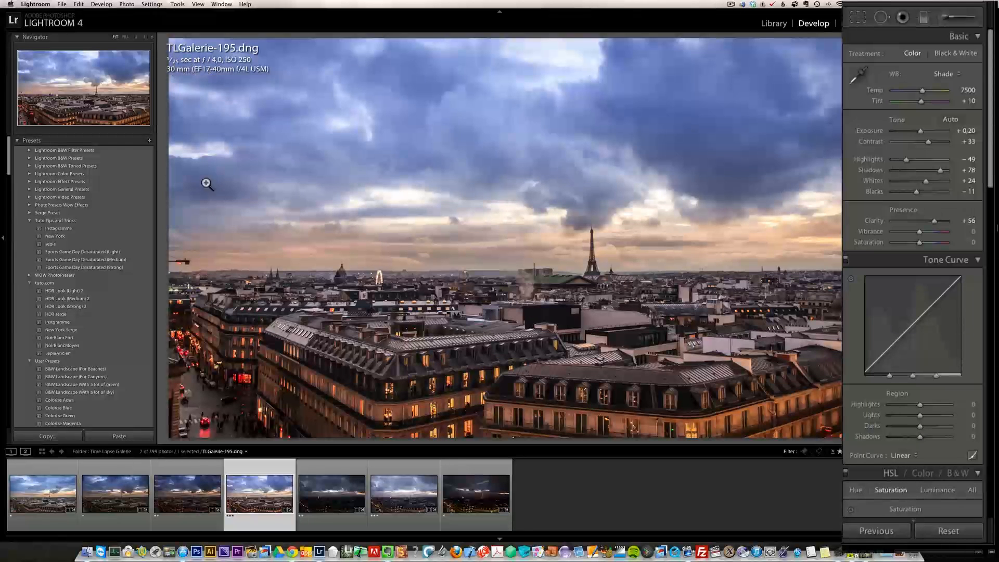
pyautogui.click(192, 490)
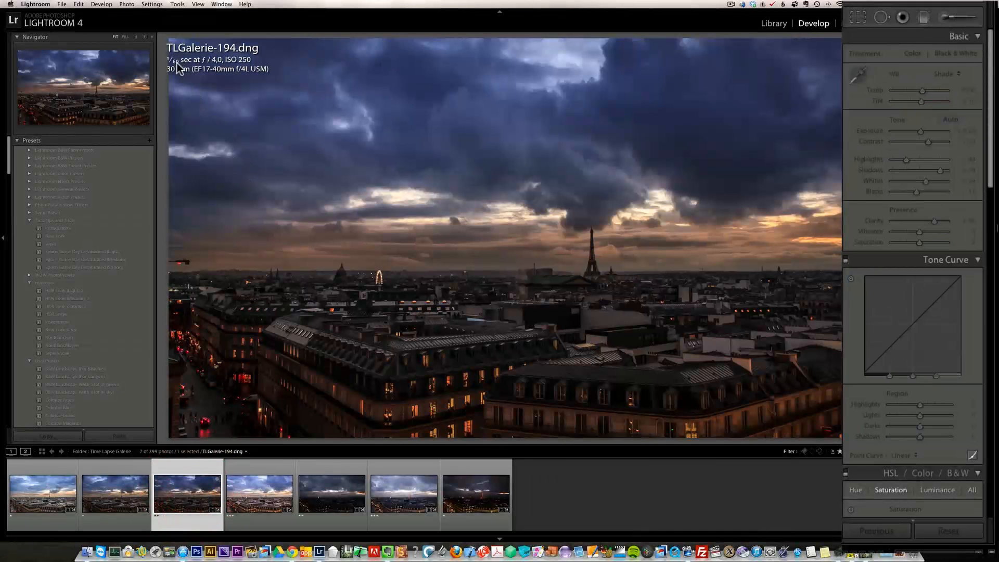
pyautogui.click(260, 504)
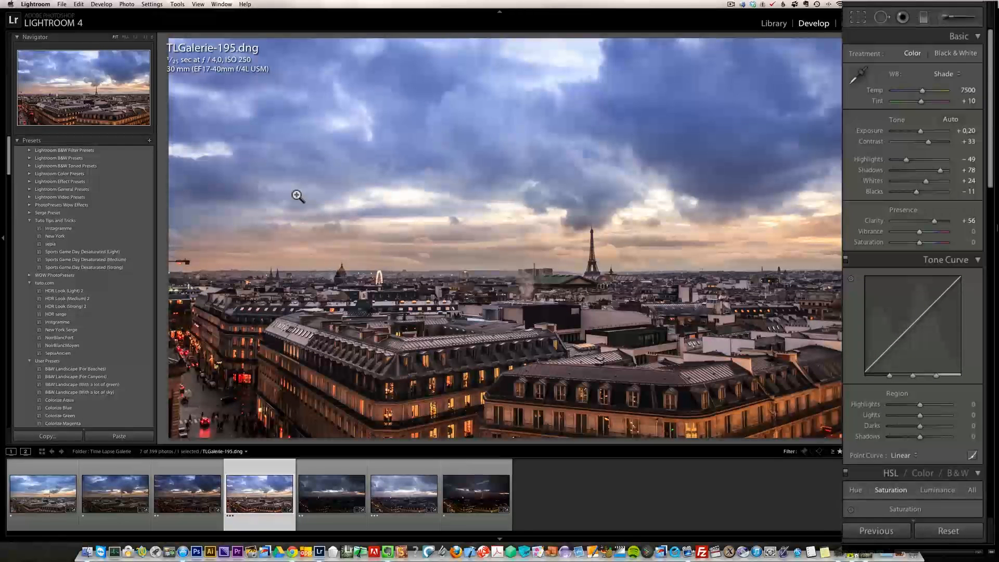
# - Apply Match Total Exposures to TLGalerie-194.dng and TLGalerie-195.dng with the former as reference, and compare the two photos
pyautogui.click(208, 498)
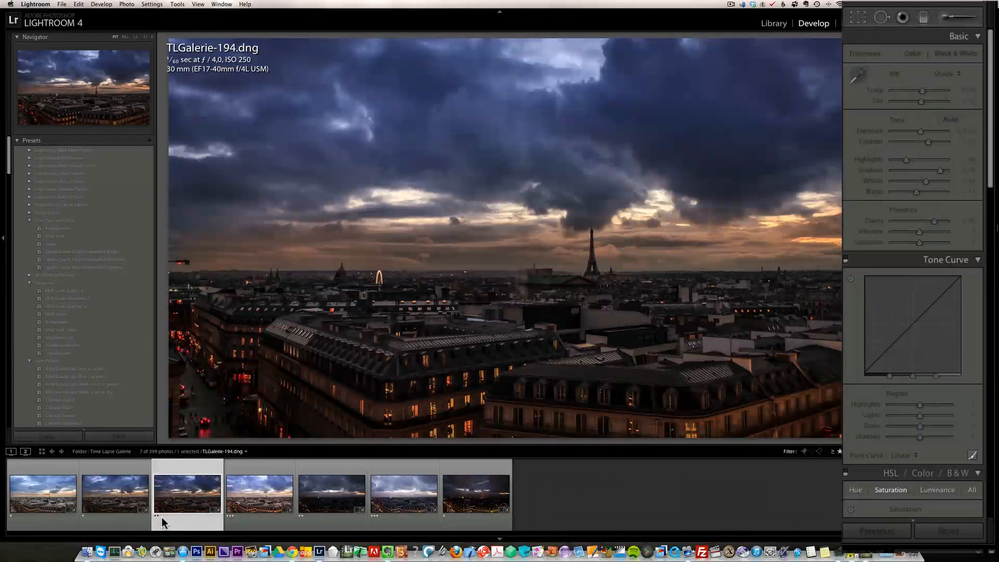
pyautogui.keyDown('shift'); pyautogui.click(263, 502); pyautogui.keyUp('shift')
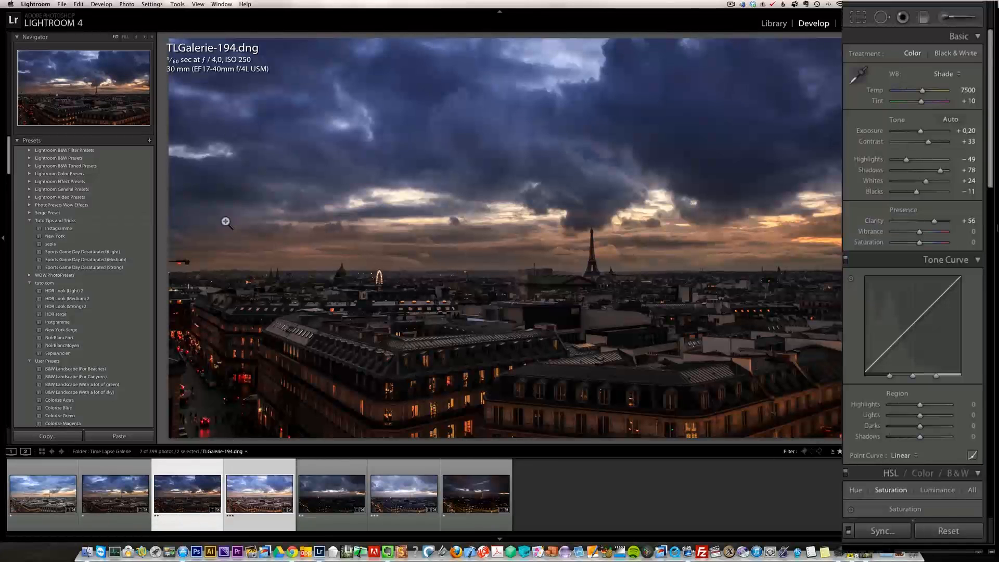
pyautogui.click(158, 4)
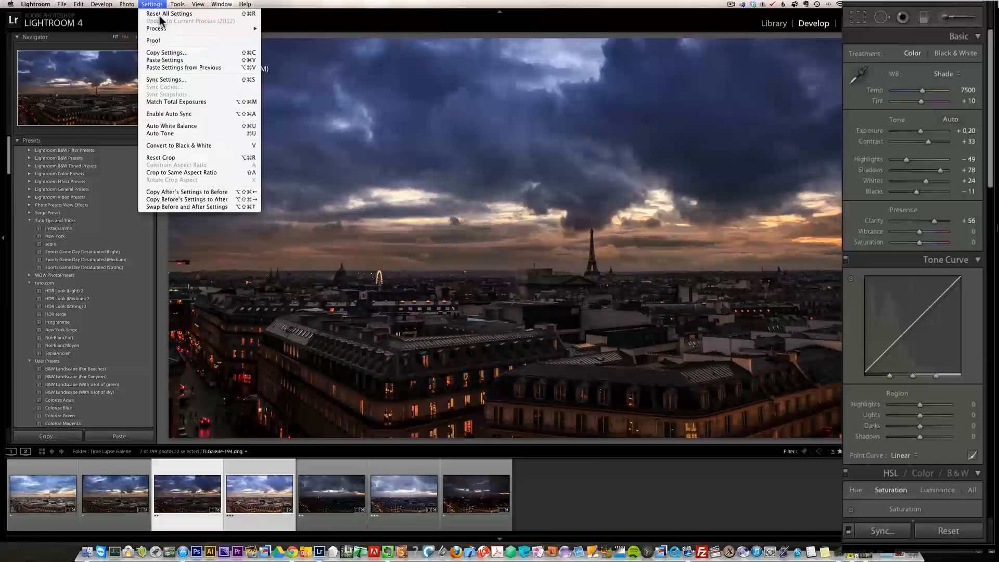
pyautogui.click(201, 102)
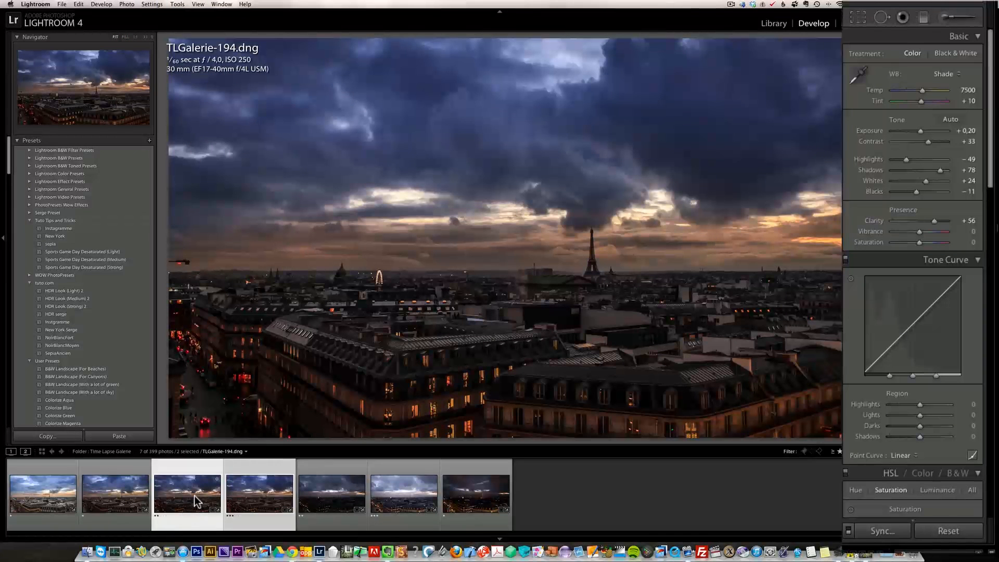
pyautogui.click(260, 490)
pyautogui.click(199, 495)
pyautogui.click(269, 494)
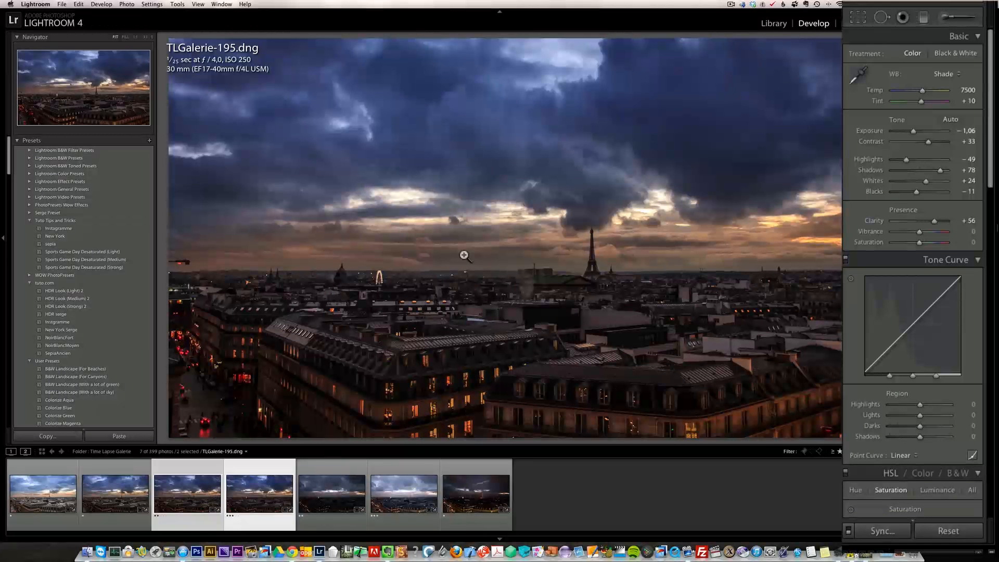
# - Select only TLGalerie-195.dng and copy all of its develop settings
pyautogui.click(316, 500)
pyautogui.click(270, 493)
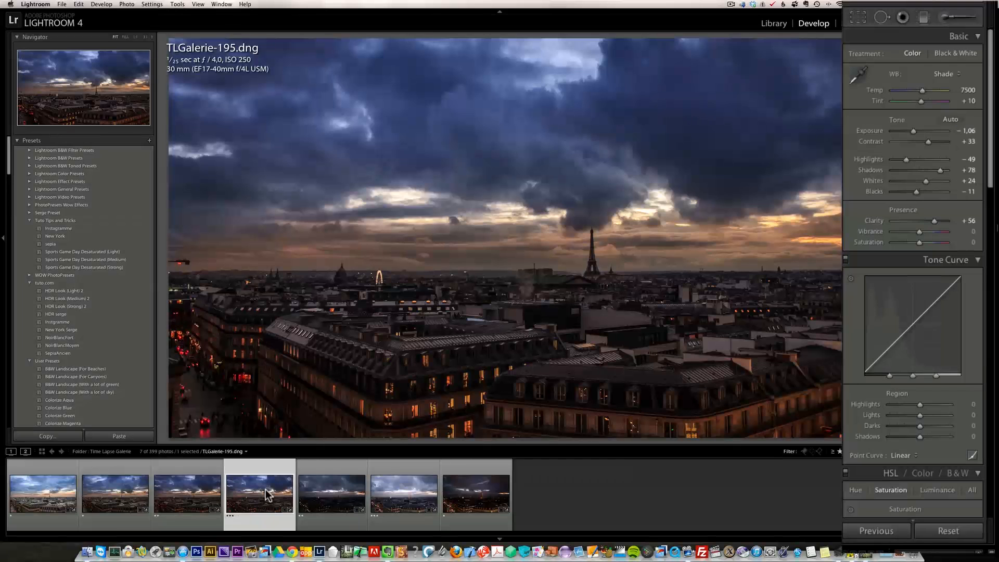
pyautogui.press('super+shift+c')
pyautogui.click(561, 219)
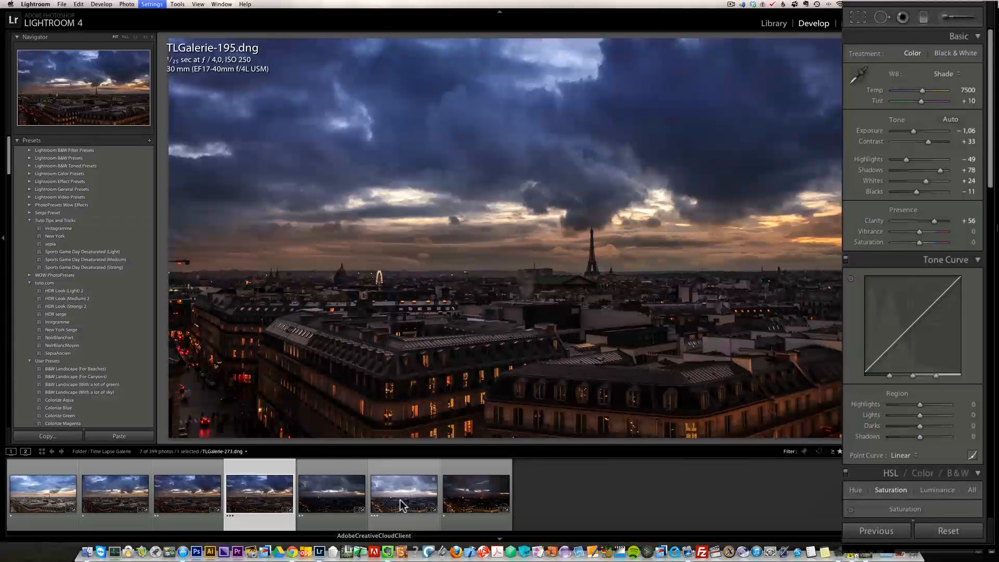
# - Paste the copied settings onto the fifth keyframe photo, TLGalerie-272.dng, and set its Exposure to -0.55
pyautogui.click(333, 494)
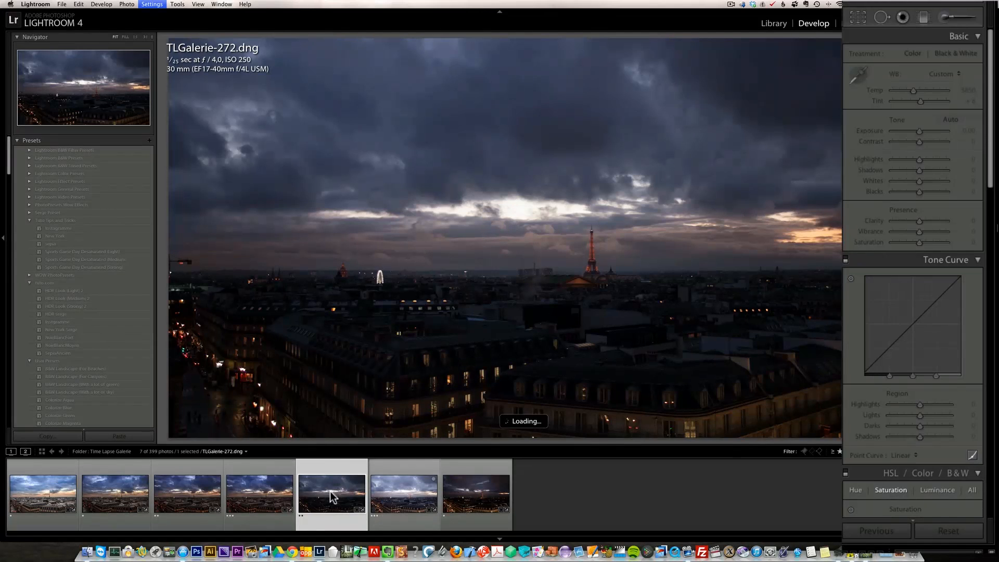
pyautogui.press('super+shift+v')
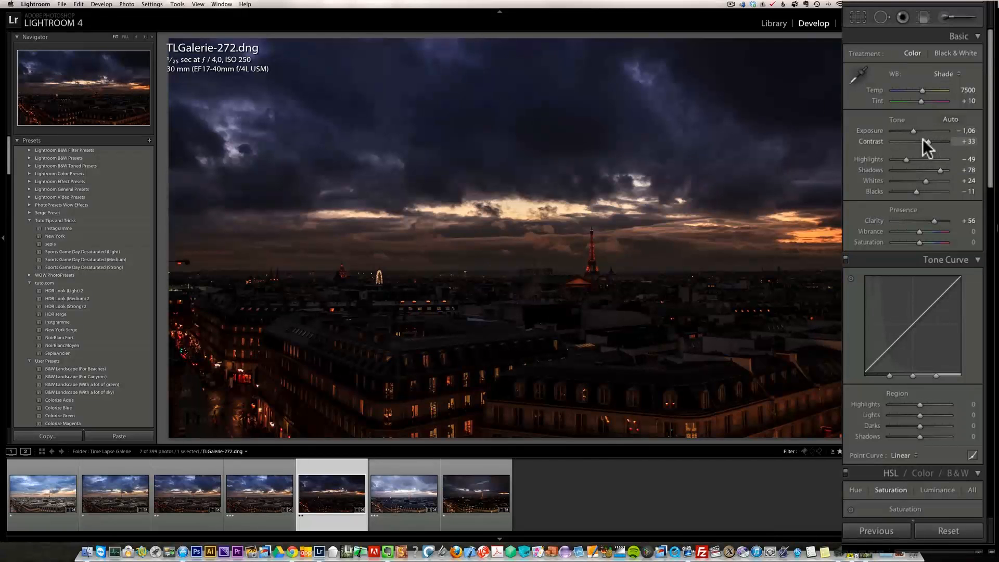
pyautogui.moveTo(915, 132); pyautogui.dragTo(919, 134)
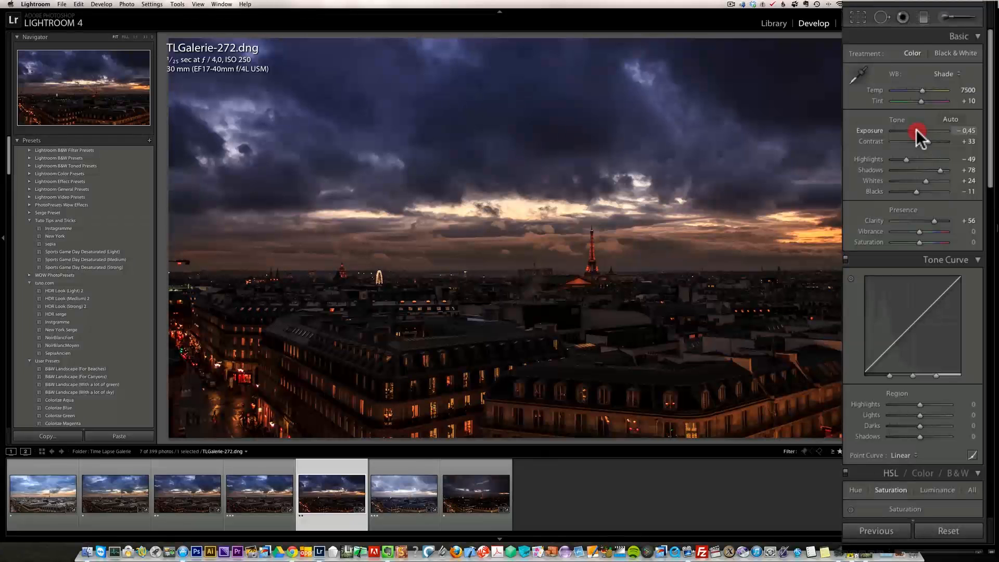
pyautogui.moveTo(916, 130); pyautogui.dragTo(917, 132)
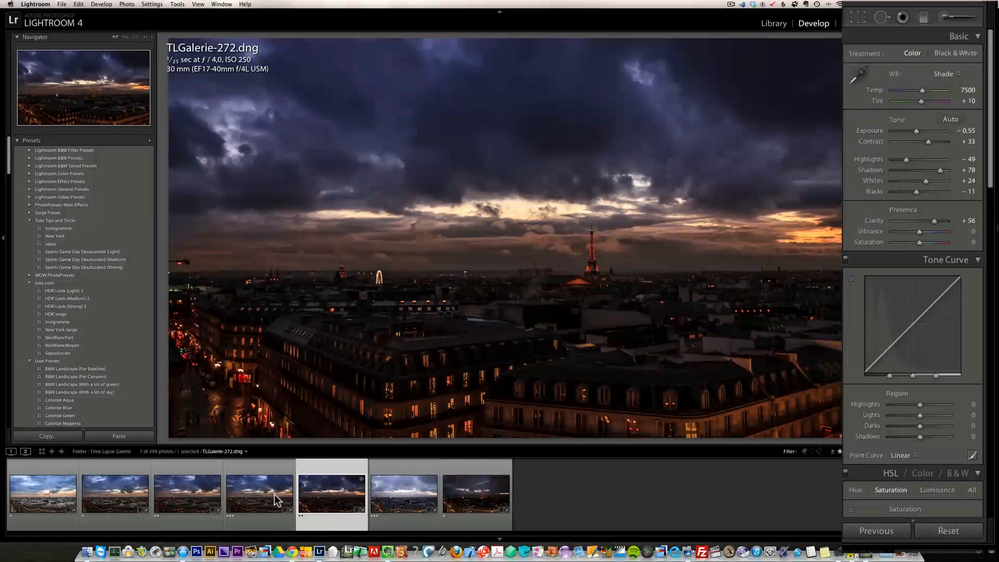
# - Copy all develop settings of TLGalerie-272.dng and paste them onto the sixth keyframe photo, TLGalerie-273.dng
pyautogui.press('super+shift+c')
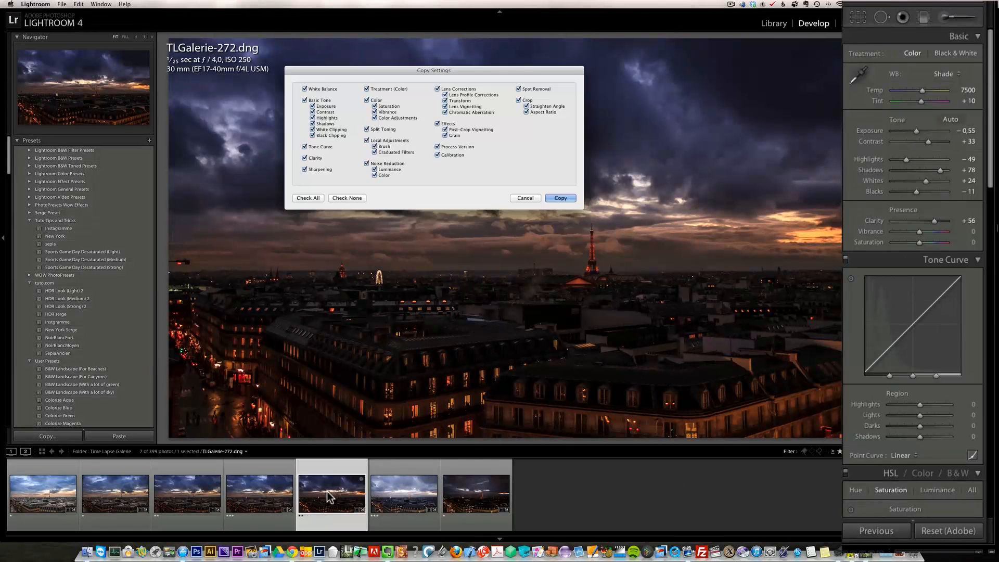
pyautogui.click(571, 202)
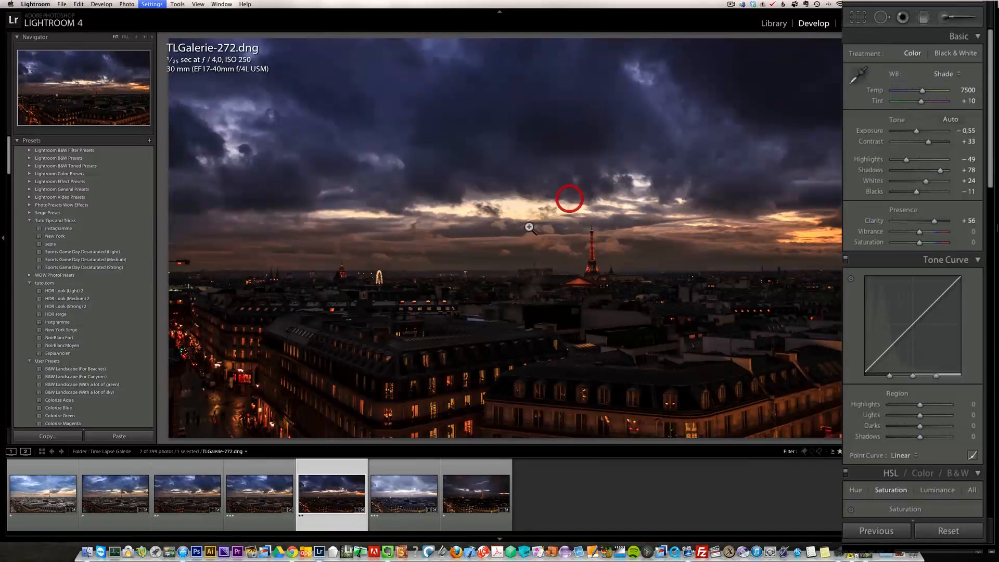
pyautogui.click(410, 496)
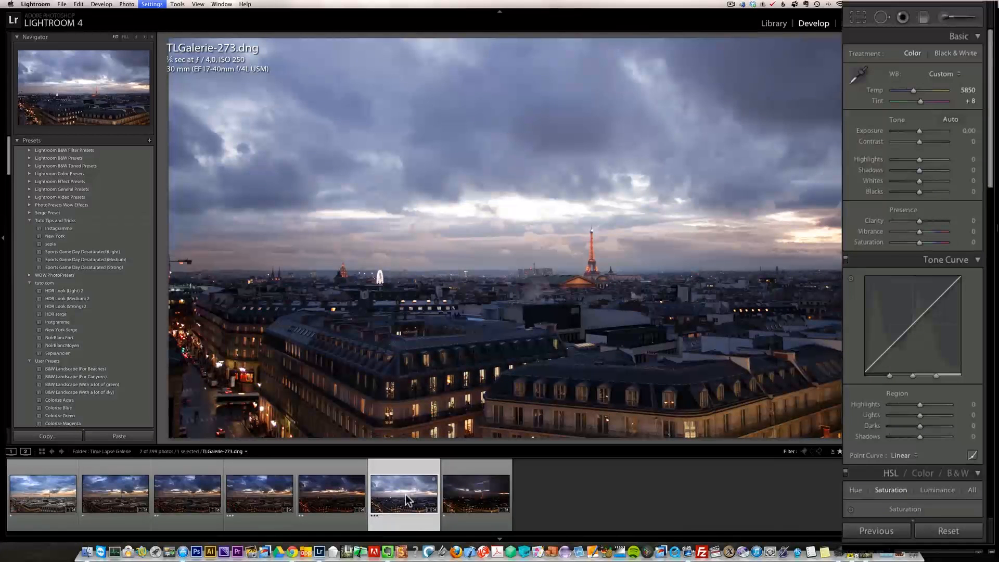
pyautogui.press('super+shift+v')
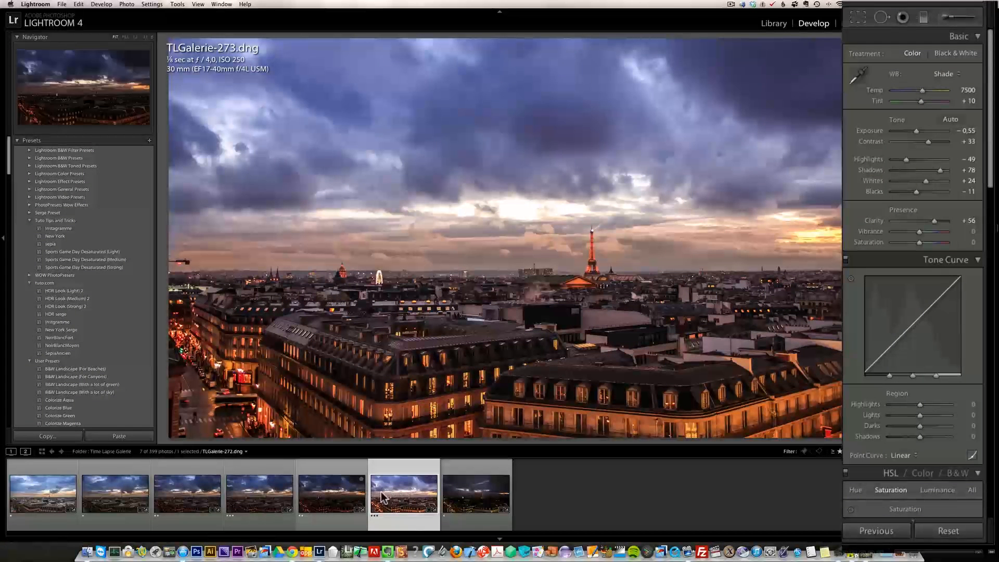
# - Match the total exposure of TLGalerie-273.dng to TLGalerie-272.dng and check the adjusted photo
pyautogui.click(337, 495)
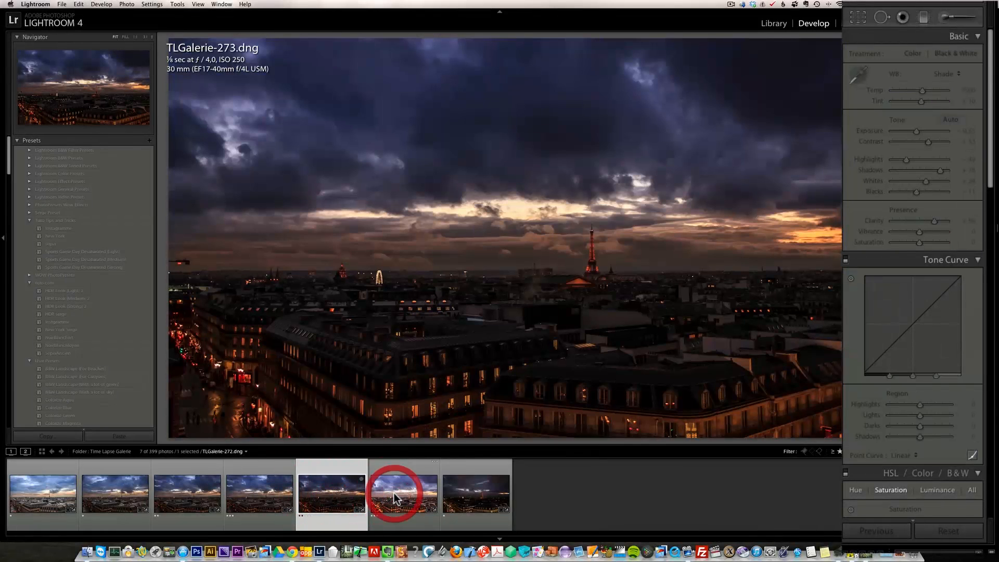
pyautogui.keyDown('super'); pyautogui.click(396, 497); pyautogui.keyUp('super')
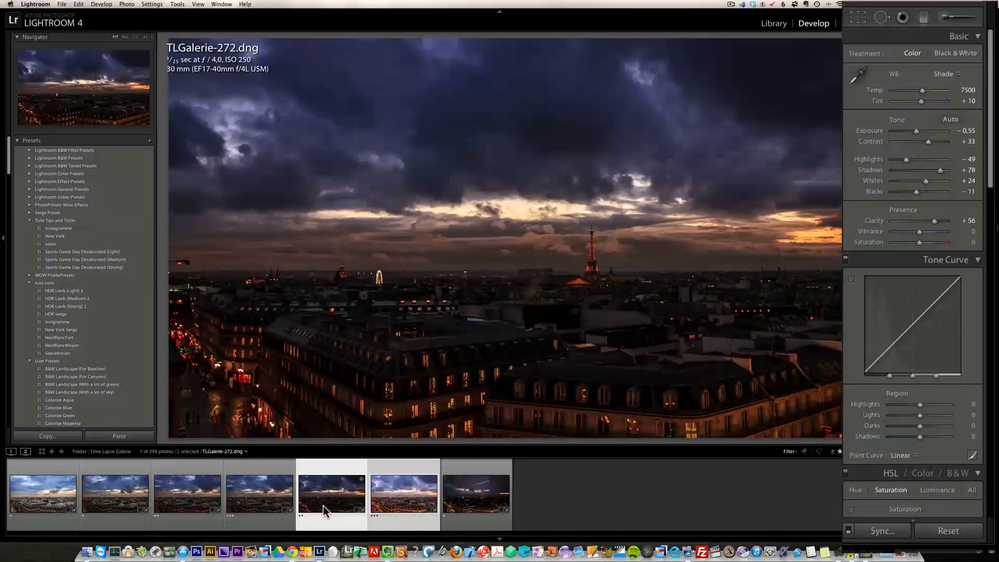
pyautogui.click(152, 4)
pyautogui.click(202, 102)
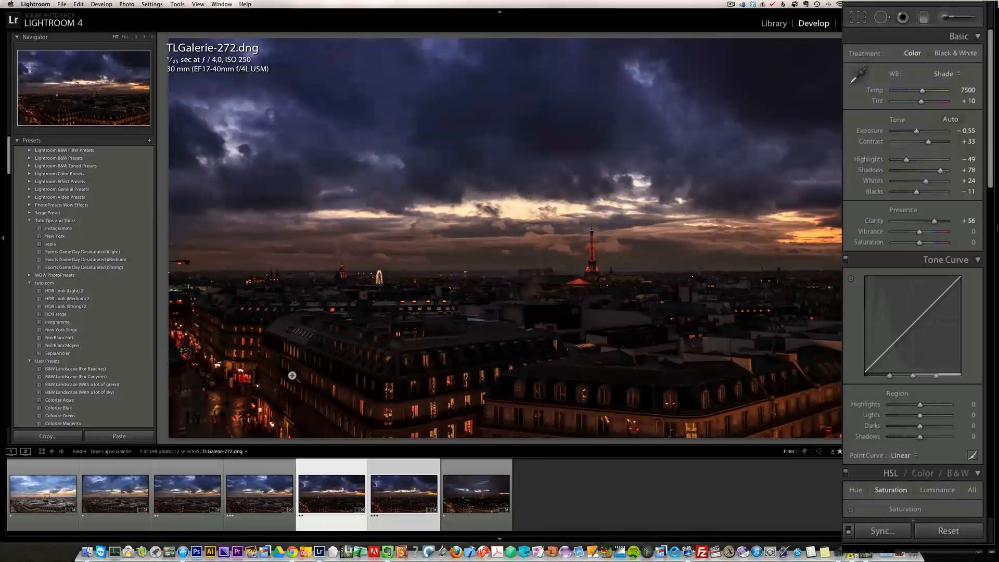
pyautogui.click(414, 493)
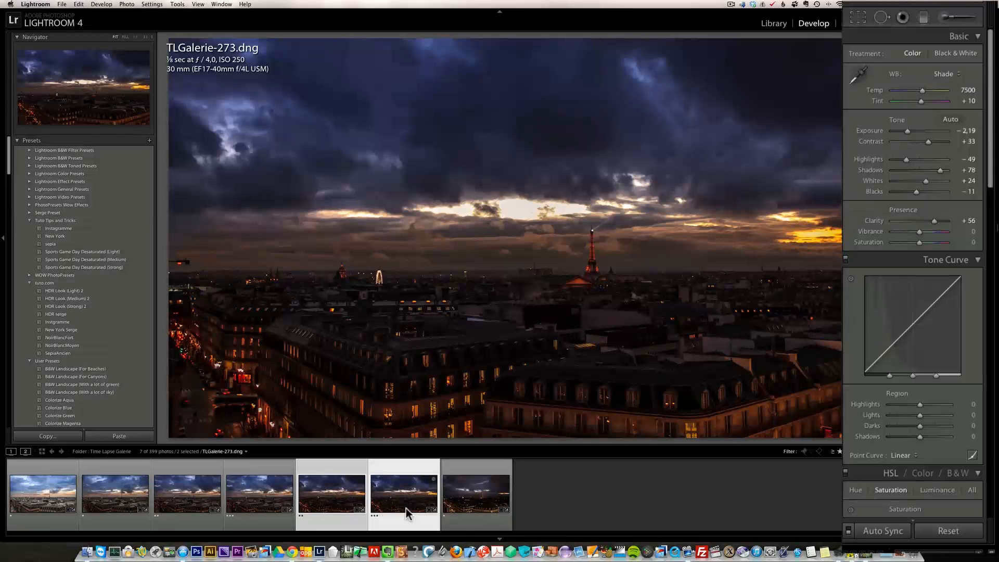
# - Copy all develop settings of TLGalerie-273.dng and paste them onto the last keyframe photo, TLGalerie-420.dng
pyautogui.press('super+shift+c')
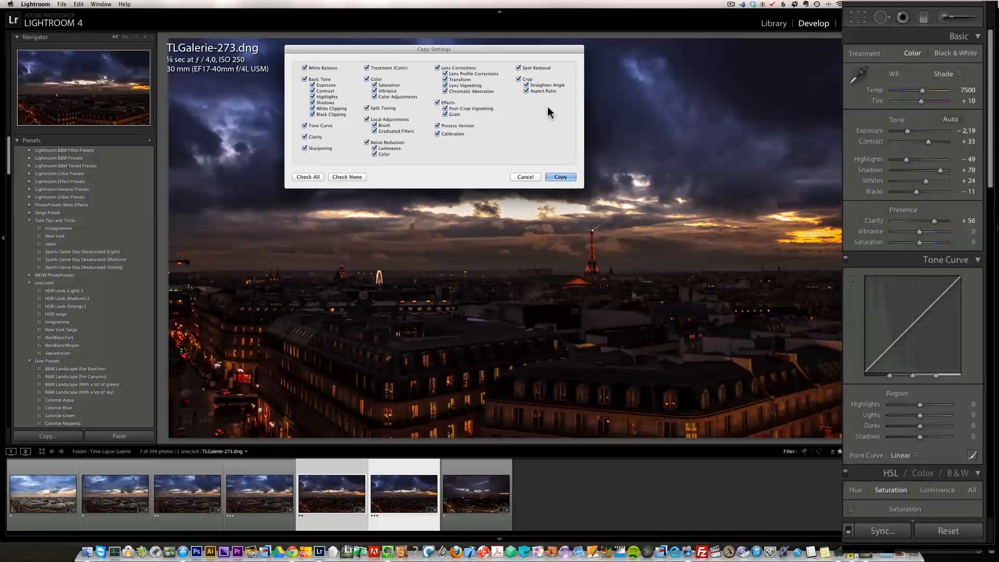
pyautogui.click(561, 177)
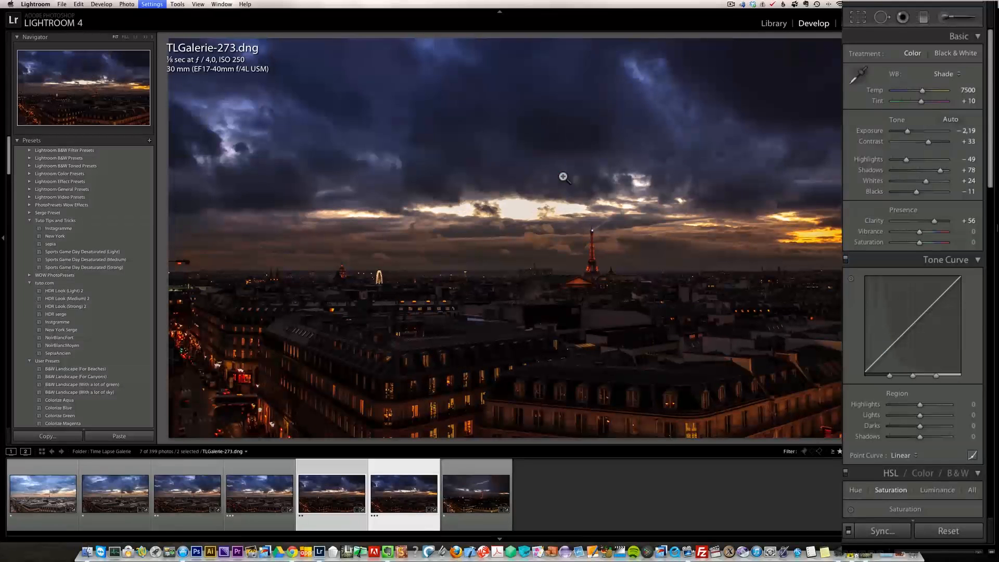
pyautogui.click(478, 486)
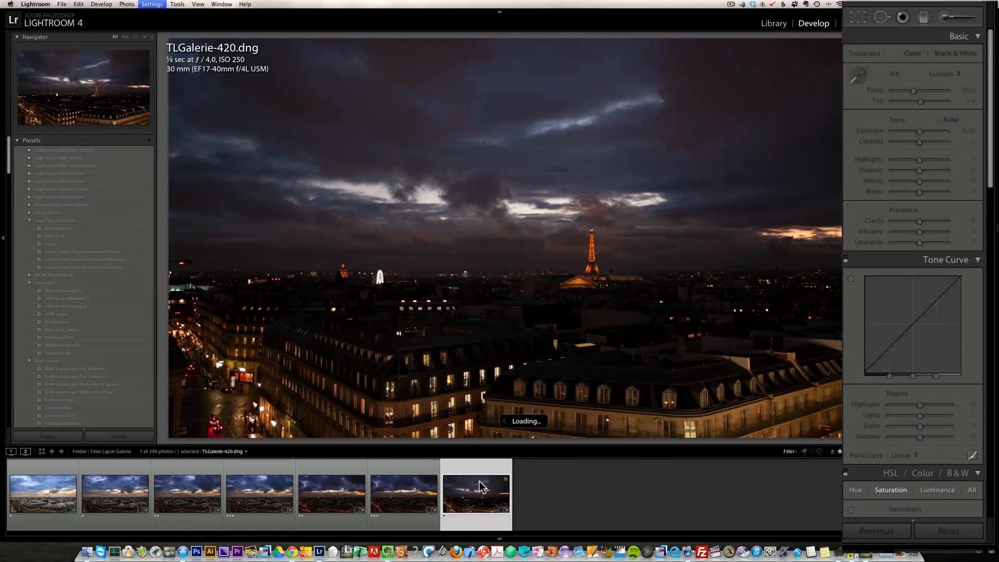
pyautogui.press('super+shift+v')
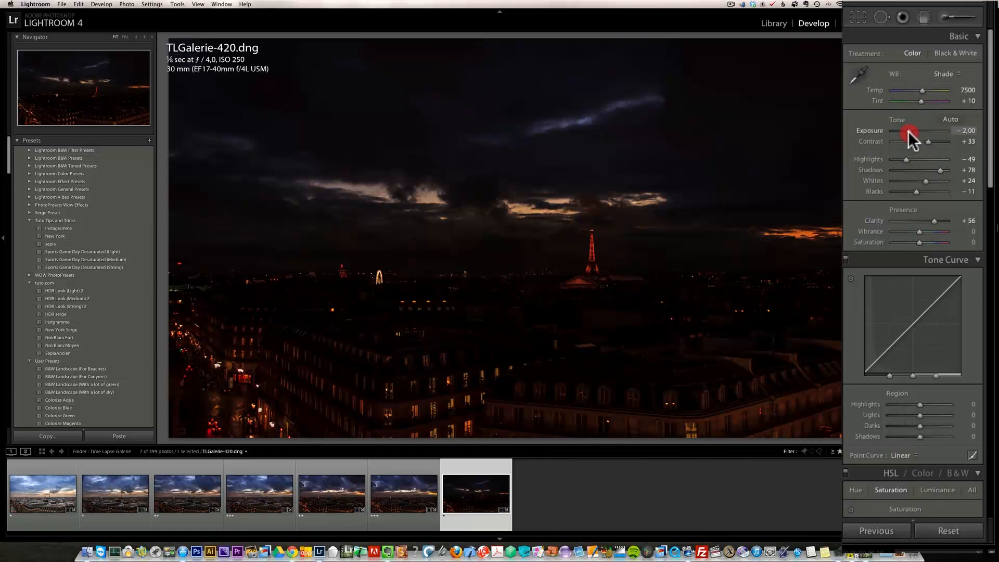
# - Set the Exposure of TLGalerie-420.dng to -0.45
pyautogui.moveTo(910, 131); pyautogui.dragTo(911, 136)
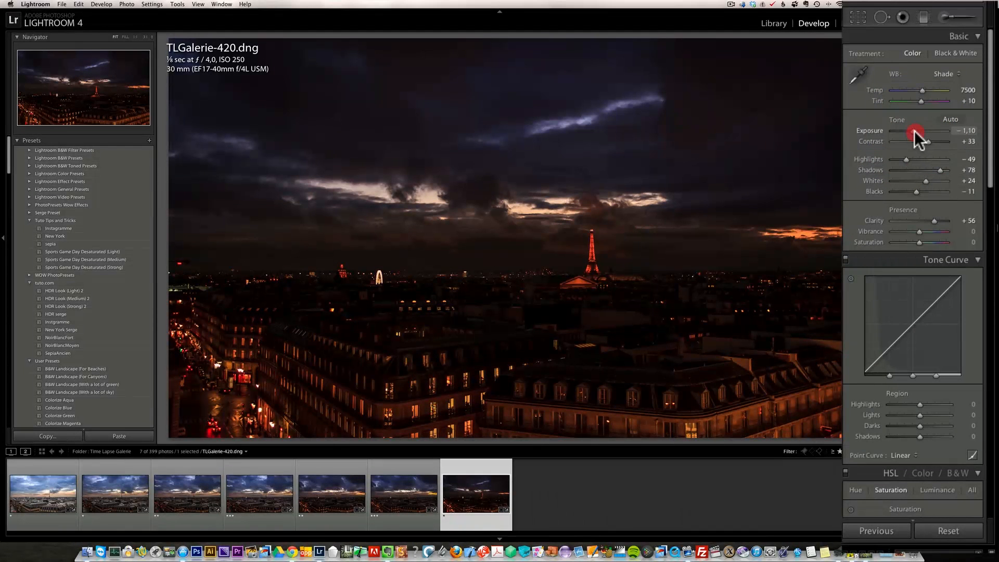
pyautogui.moveTo(917, 133); pyautogui.dragTo(919, 133)
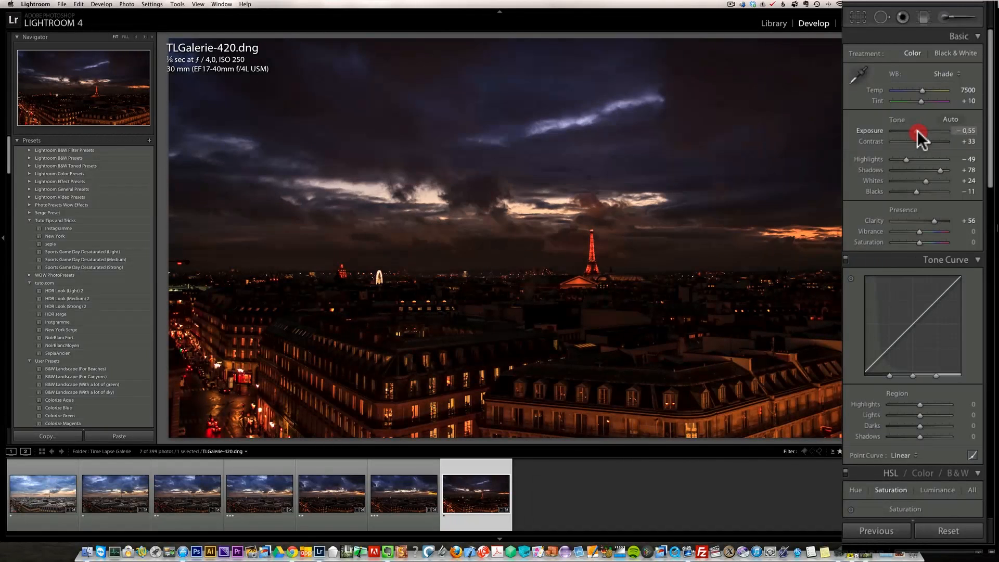
pyautogui.moveTo(917, 131); pyautogui.dragTo(918, 131)
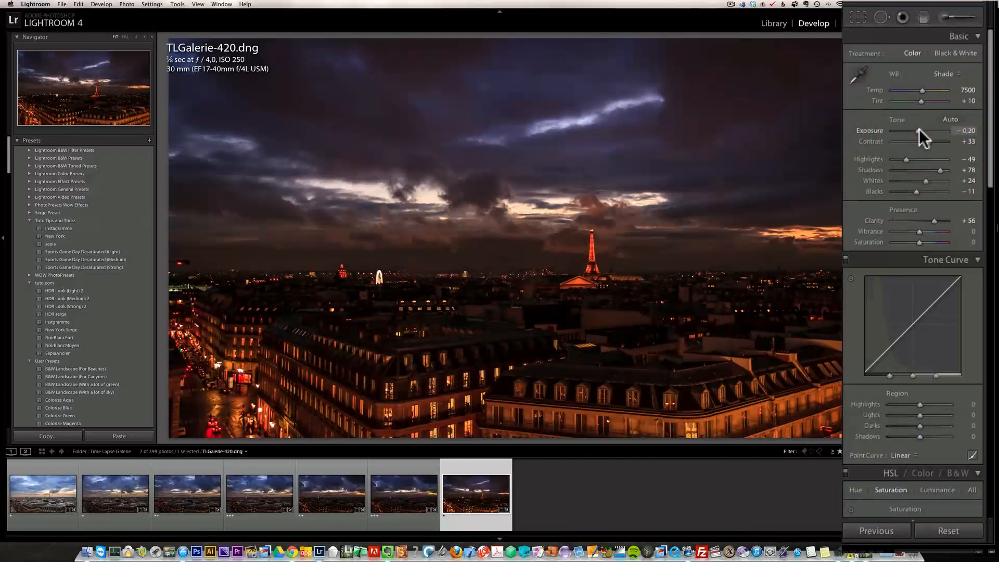
pyautogui.moveTo(919, 129); pyautogui.dragTo(917, 131)
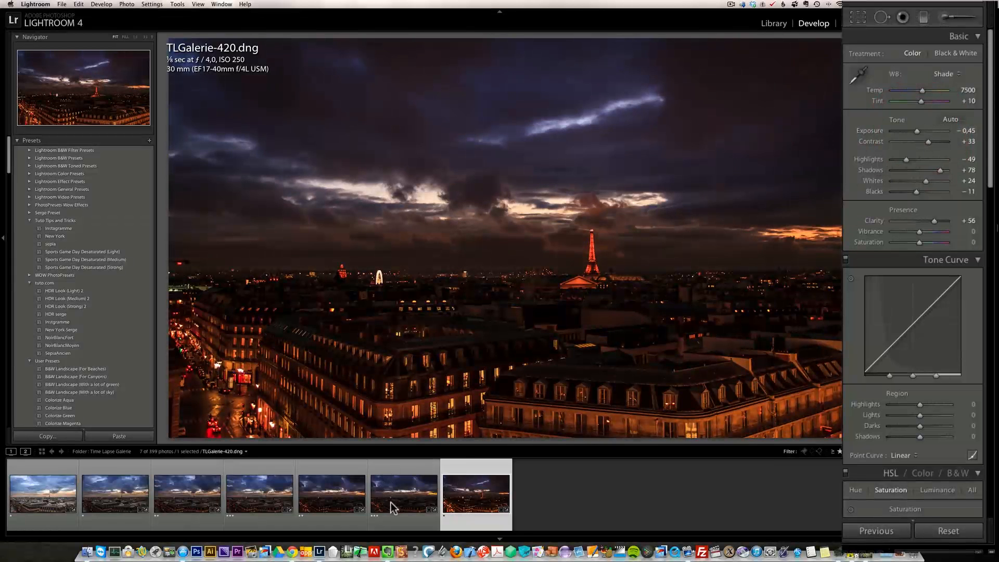
# - Match the total exposure of TLGalerie-420.dng to that of TLGalerie-273.dng
pyautogui.click(397, 483)
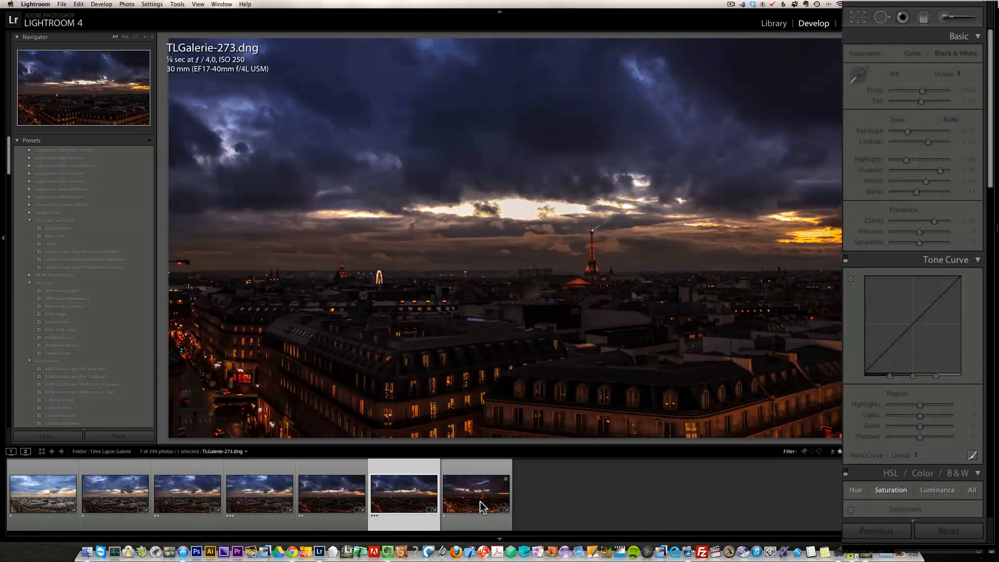
pyautogui.keyDown('super'); pyautogui.click(480, 505); pyautogui.keyUp('super')
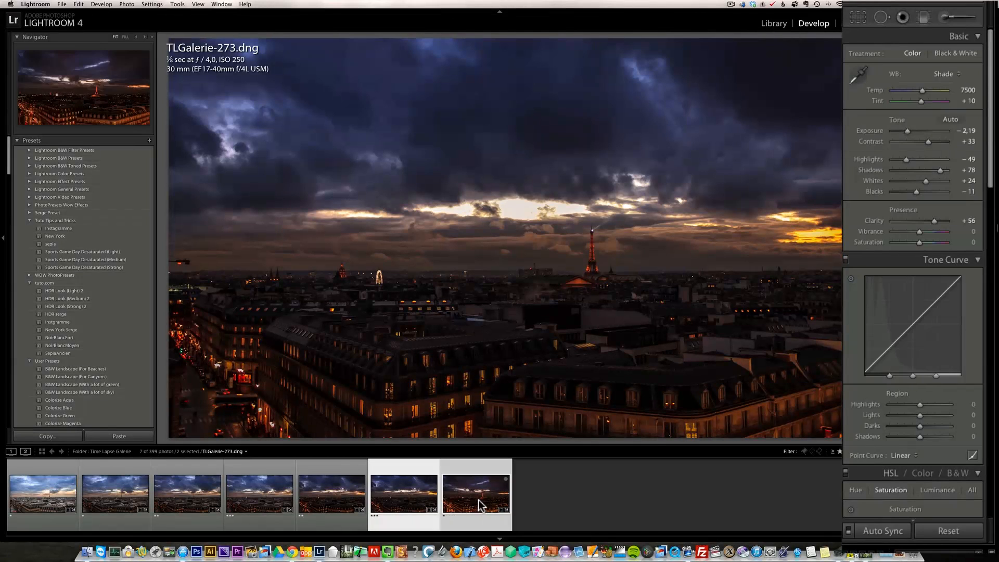
pyautogui.click(152, 4)
pyautogui.click(192, 104)
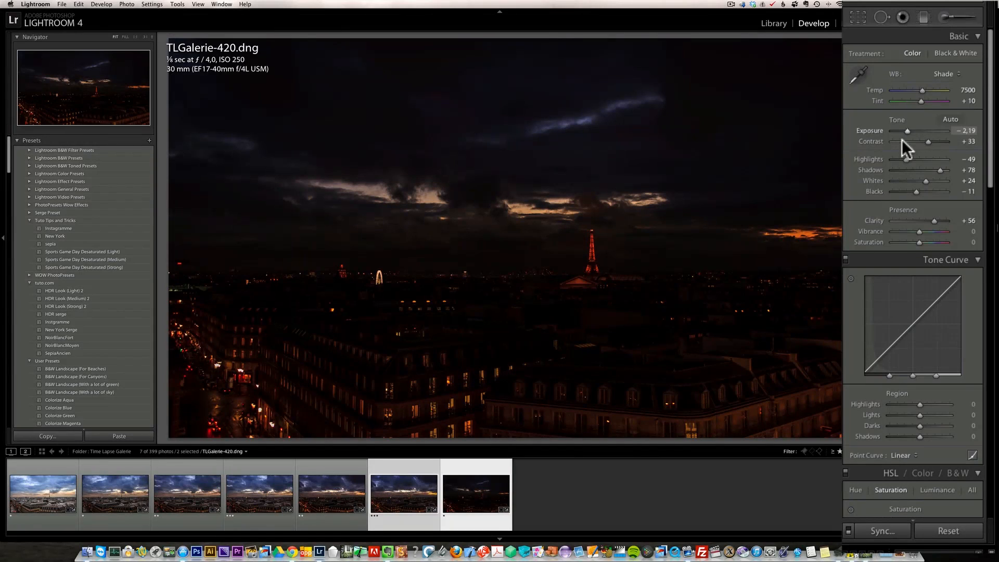
# - Raise the Exposure of TLGalerie-420.dng to -0.45 so its brightness follows on from the previous keyframe
pyautogui.moveTo(906, 132); pyautogui.dragTo(913, 131)
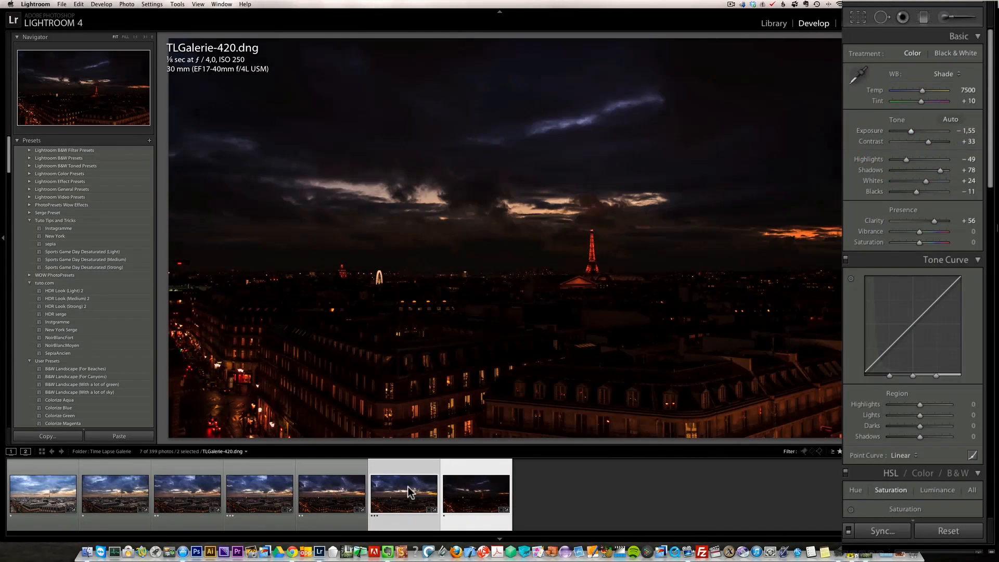
pyautogui.click(913, 131)
pyautogui.moveTo(914, 131); pyautogui.dragTo(915, 130)
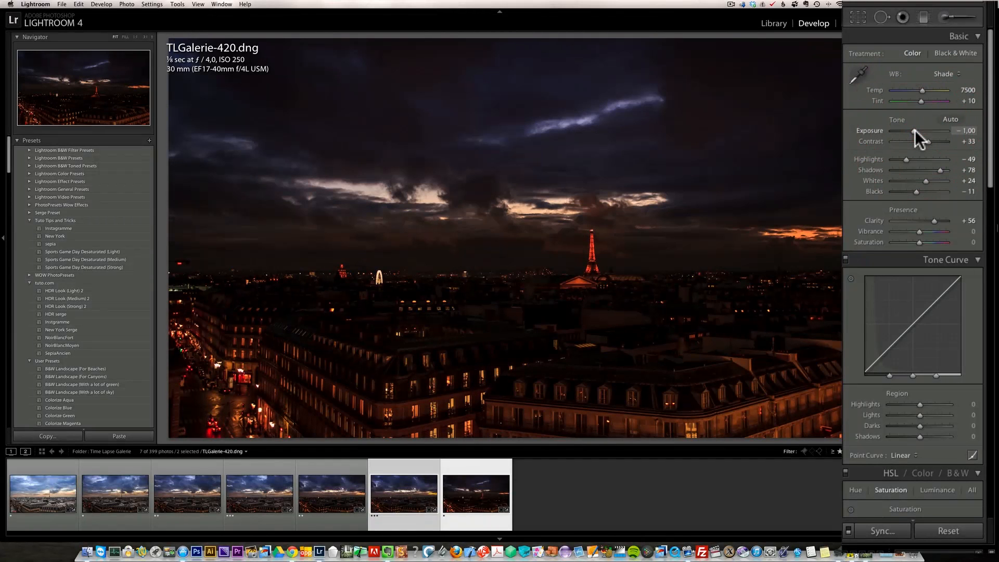
pyautogui.moveTo(916, 130); pyautogui.dragTo(916, 130)
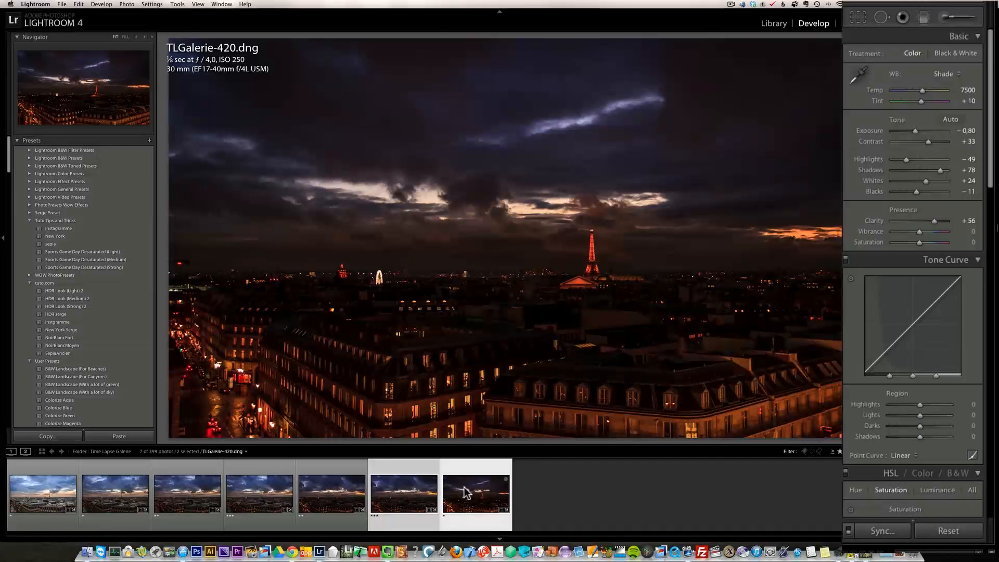
pyautogui.click(916, 131)
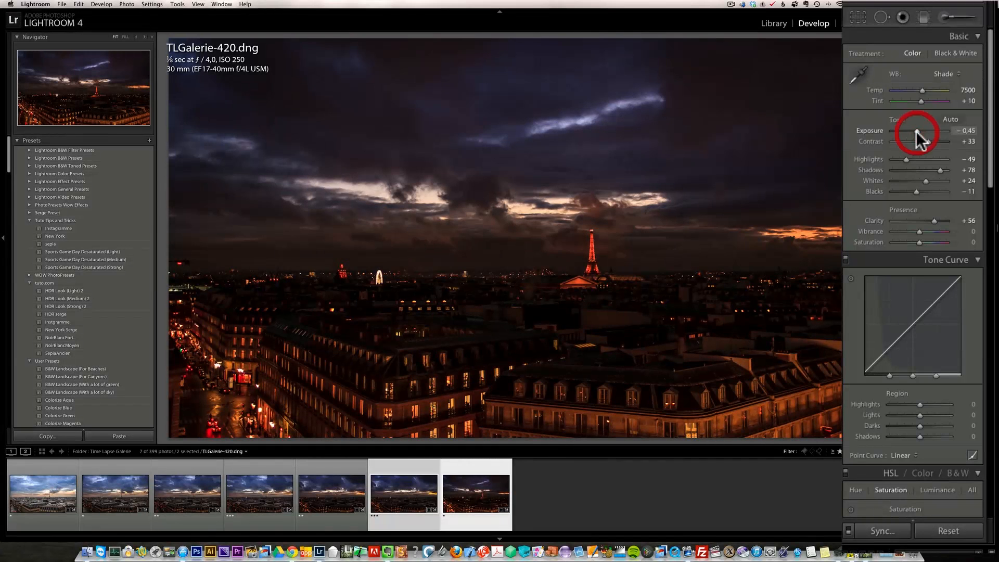
# - Check the first and third keyframes, and save the metadata of all seven keyframe photos to their files from the Library grid
pyautogui.click(55, 492)
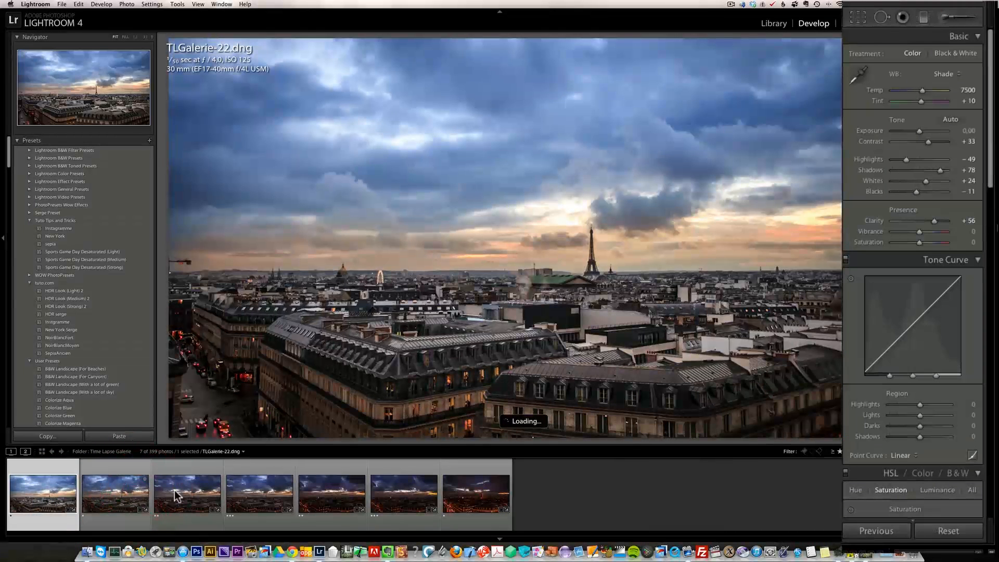
pyautogui.click(177, 496)
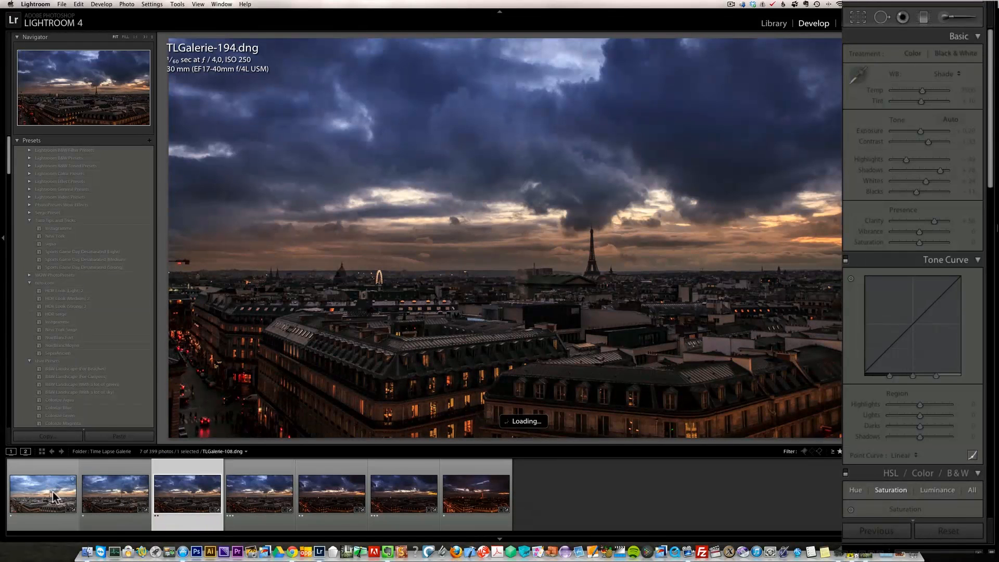
pyautogui.click(53, 491)
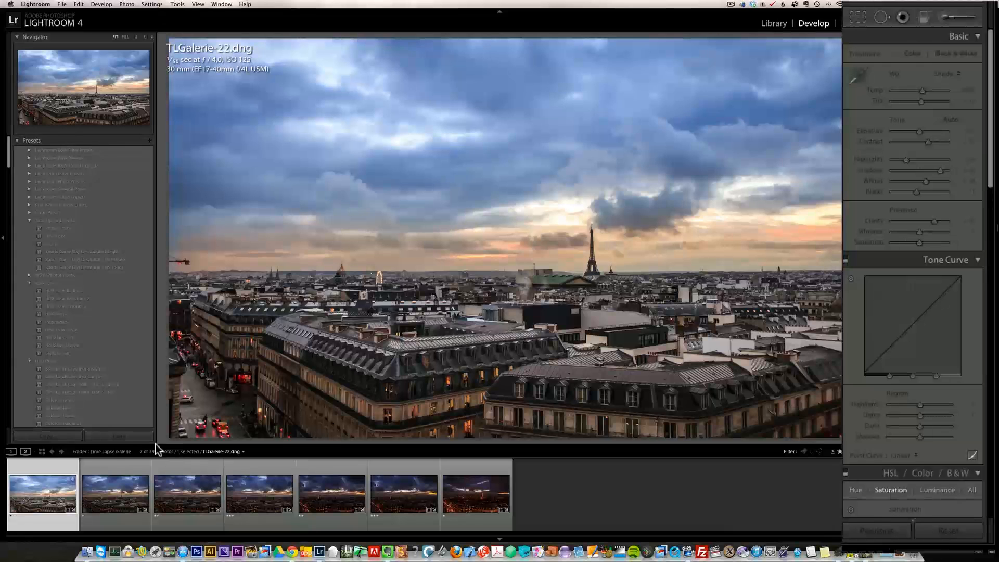
pyautogui.click(42, 451)
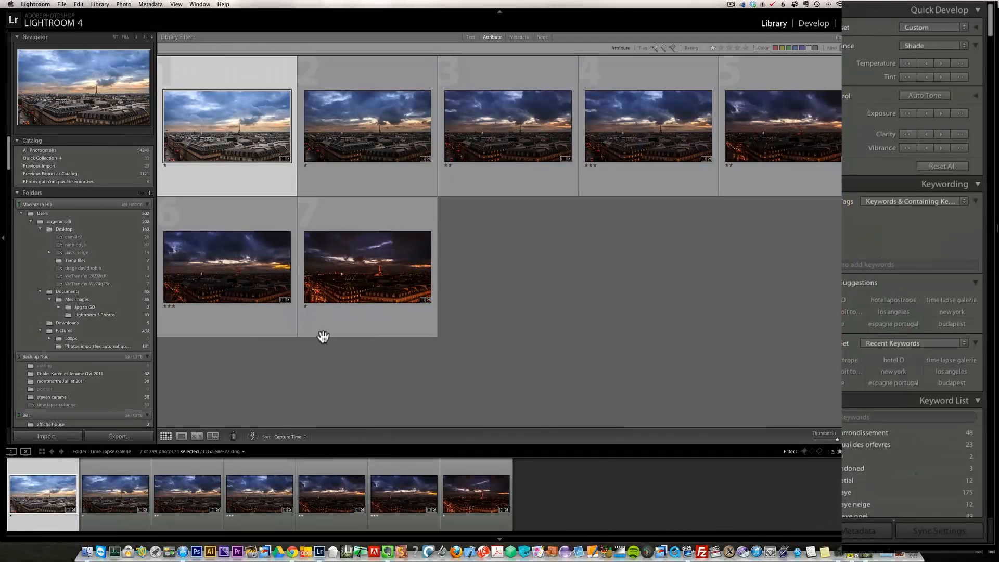
pyautogui.press('super+a')
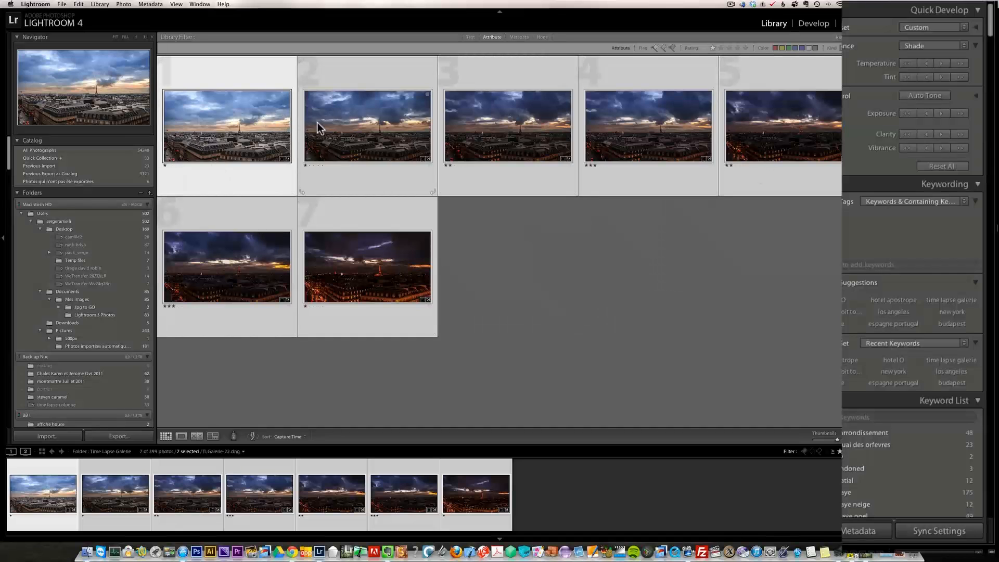
pyautogui.rightClick(527, 136)
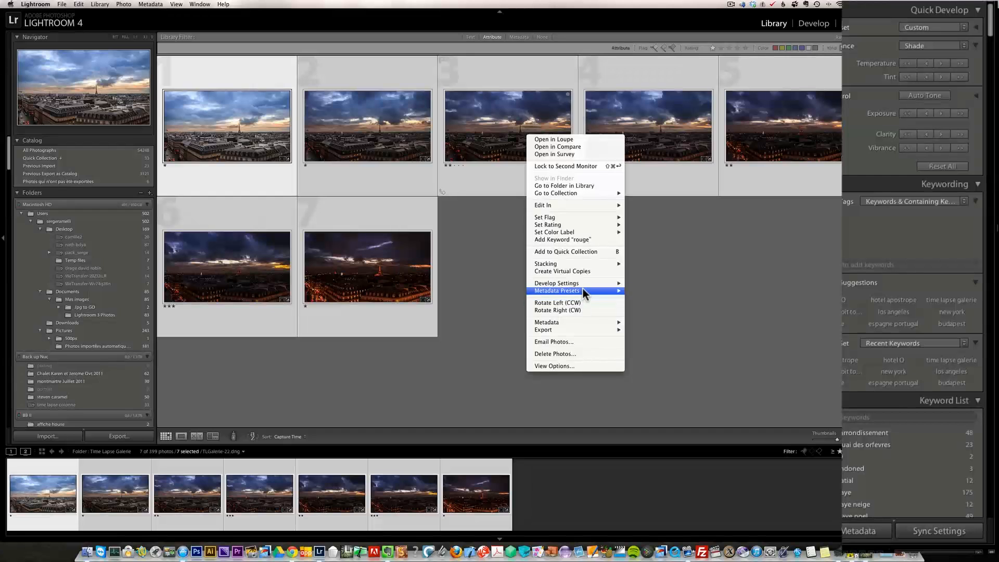
pyautogui.moveTo(590, 291)
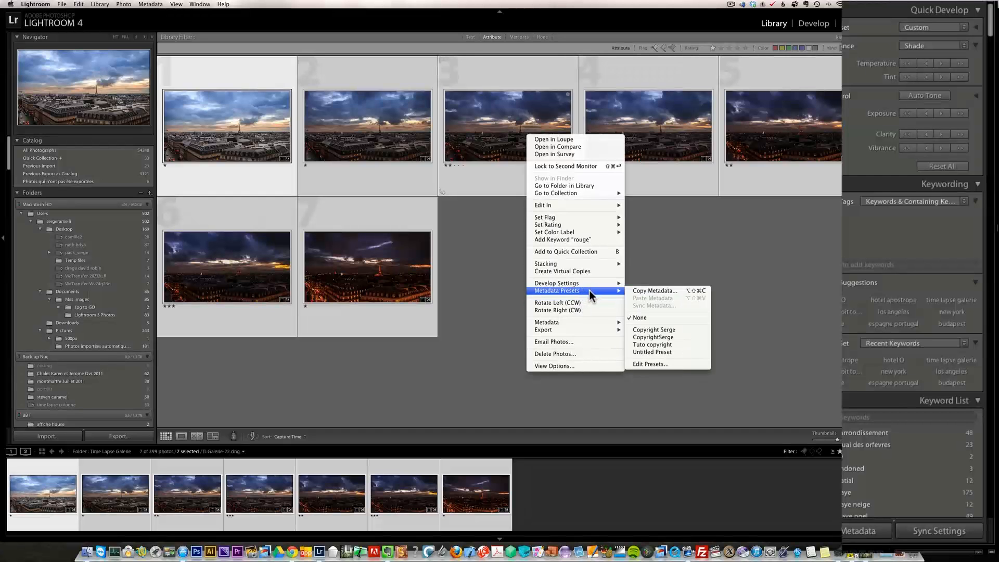
pyautogui.moveTo(583, 324)
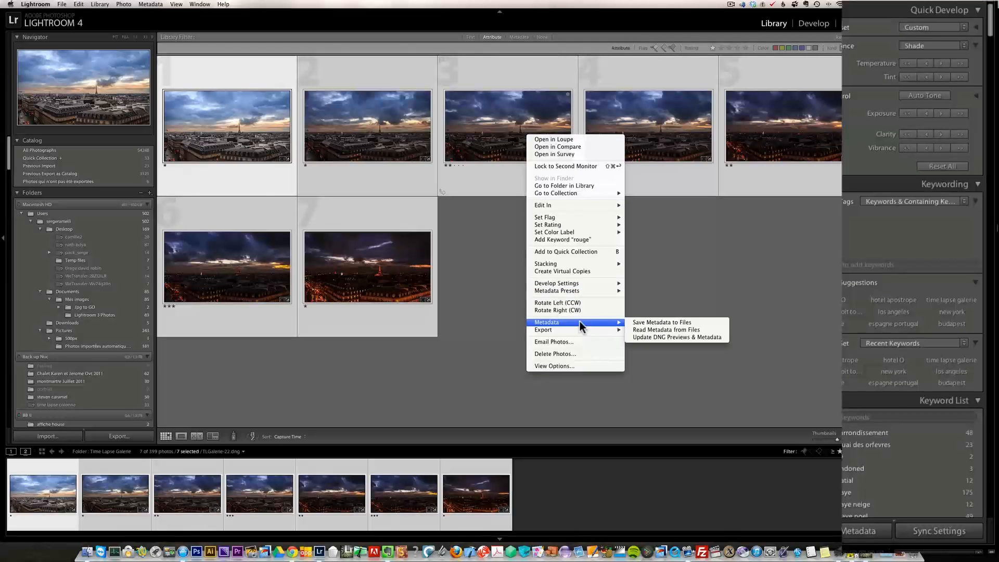
pyautogui.click(646, 323)
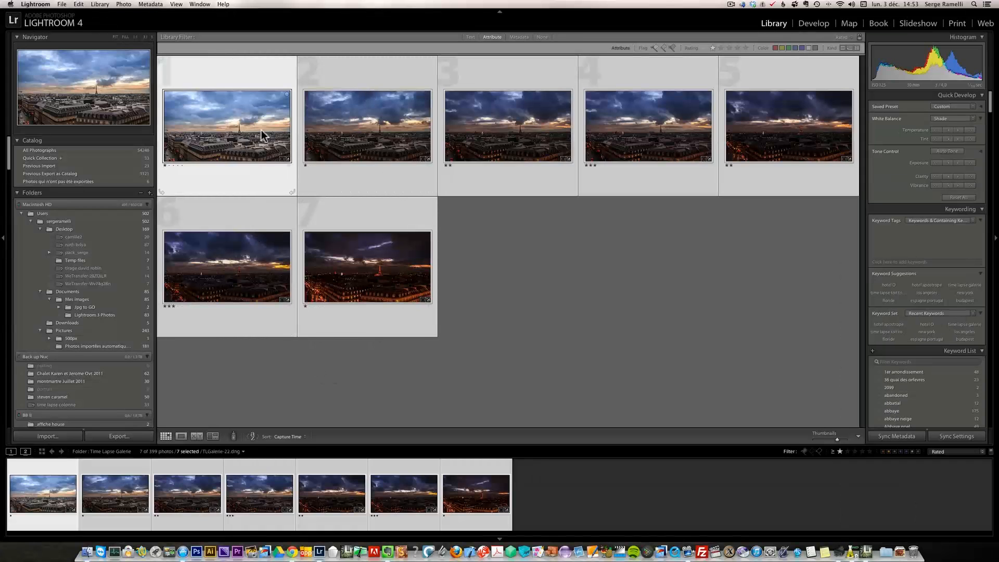
# - Switch to LRTimelapse, reload the Time Lapse Galerie sequence and apply Auto Transition between its keyframes
pyautogui.press('super+Tab')
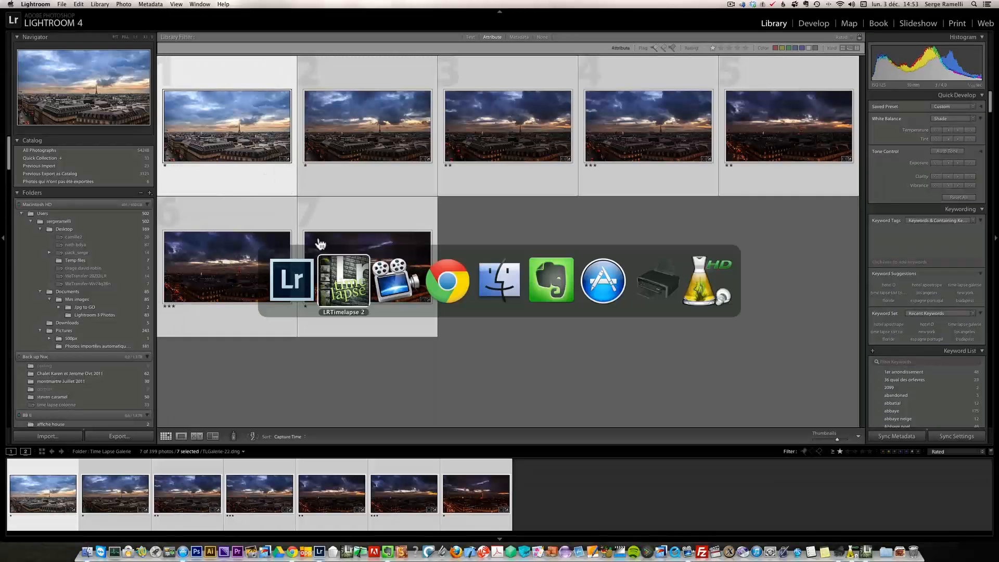
pyautogui.click(344, 274)
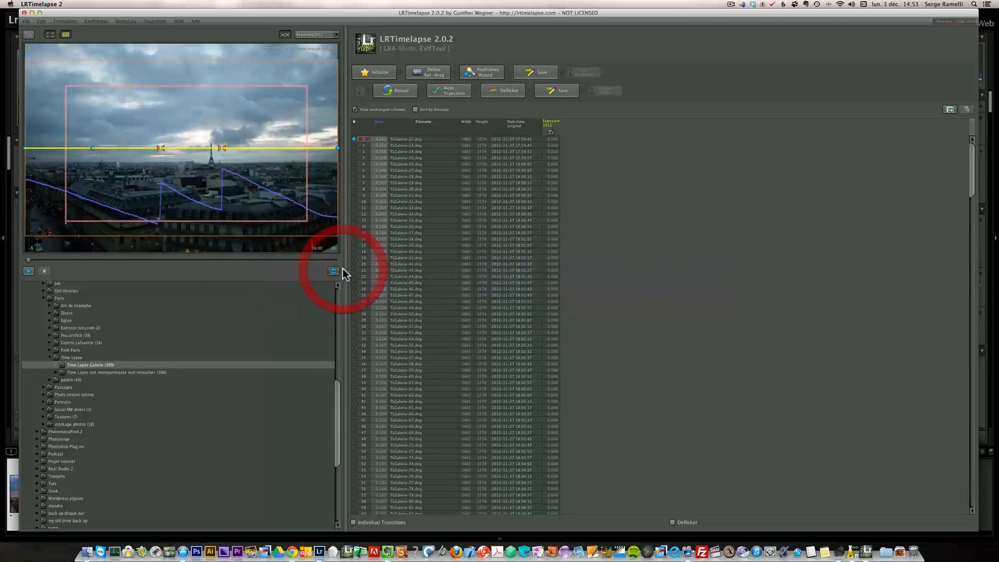
pyautogui.click(398, 92)
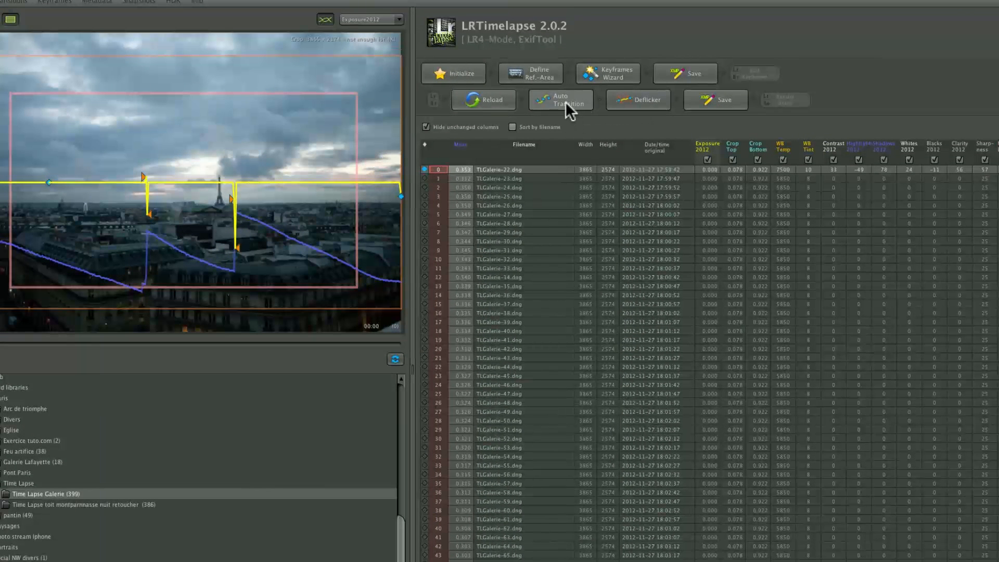
pyautogui.click(566, 96)
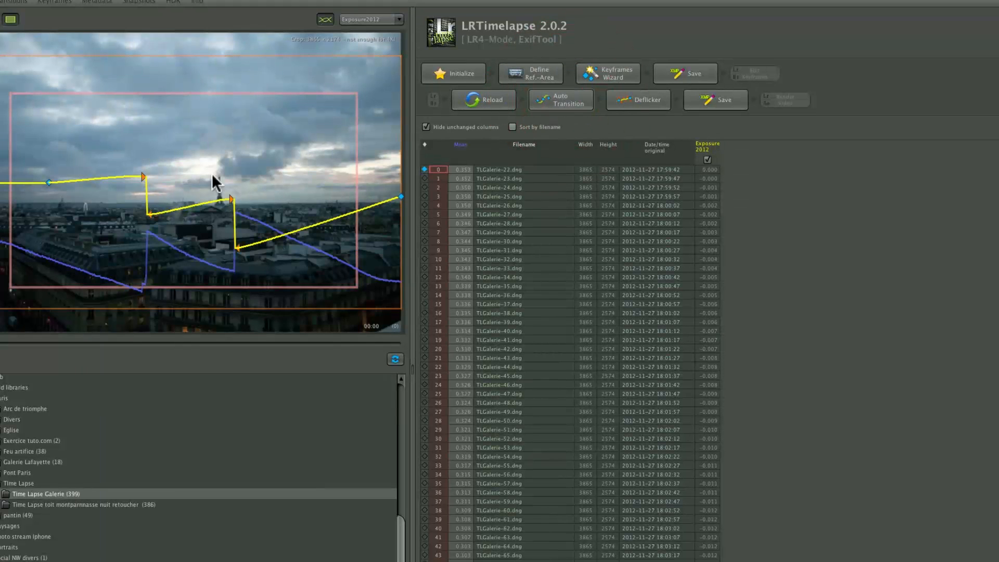
pyautogui.moveTo(3, 344)
pyautogui.mouseDown()
pyautogui.moveTo(370, 334)
pyautogui.moveTo(1, 339)
pyautogui.mouseUp()
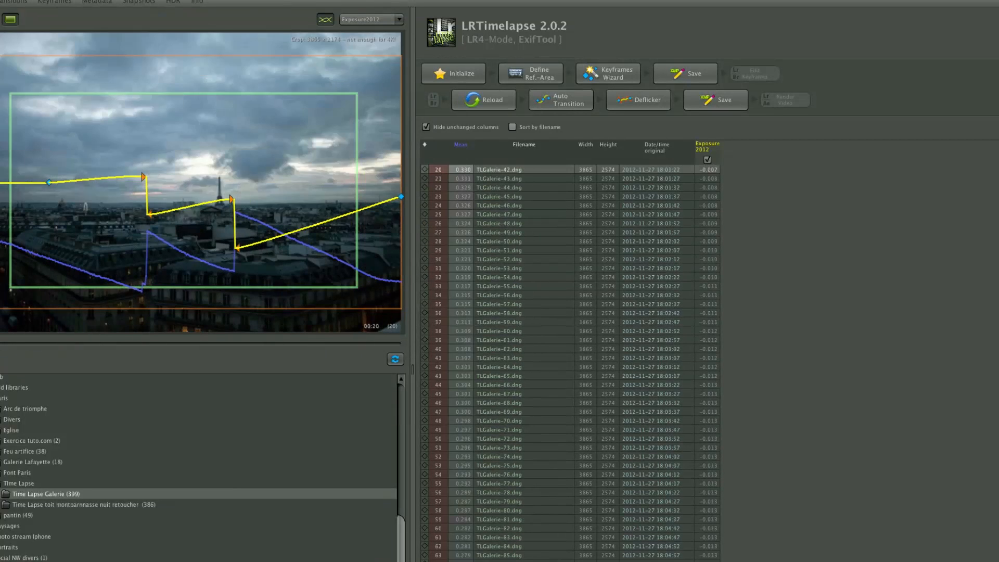
# - Deflicker the sequence and save it, agreeing to remove the existing deflicker
pyautogui.click(633, 97)
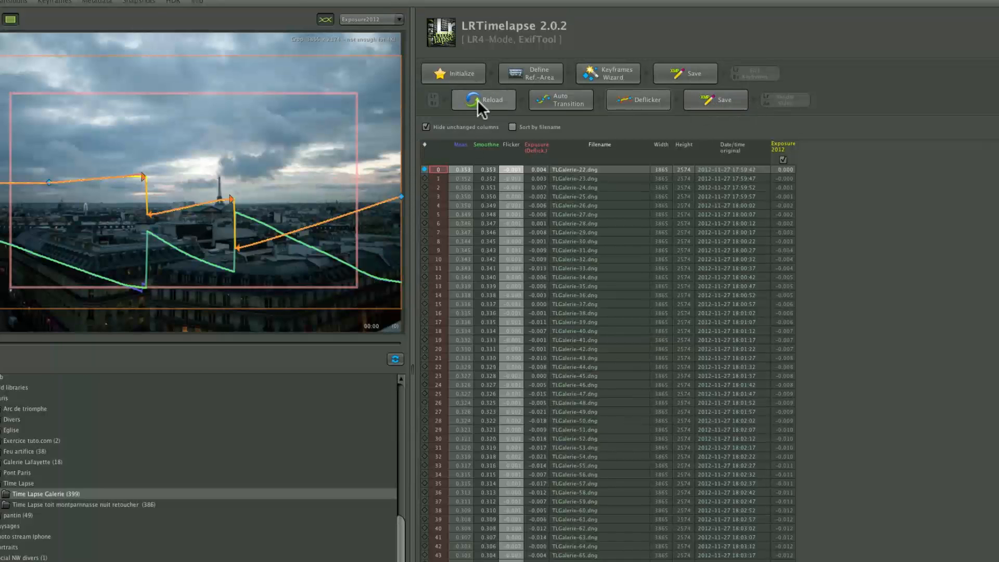
pyautogui.click(714, 98)
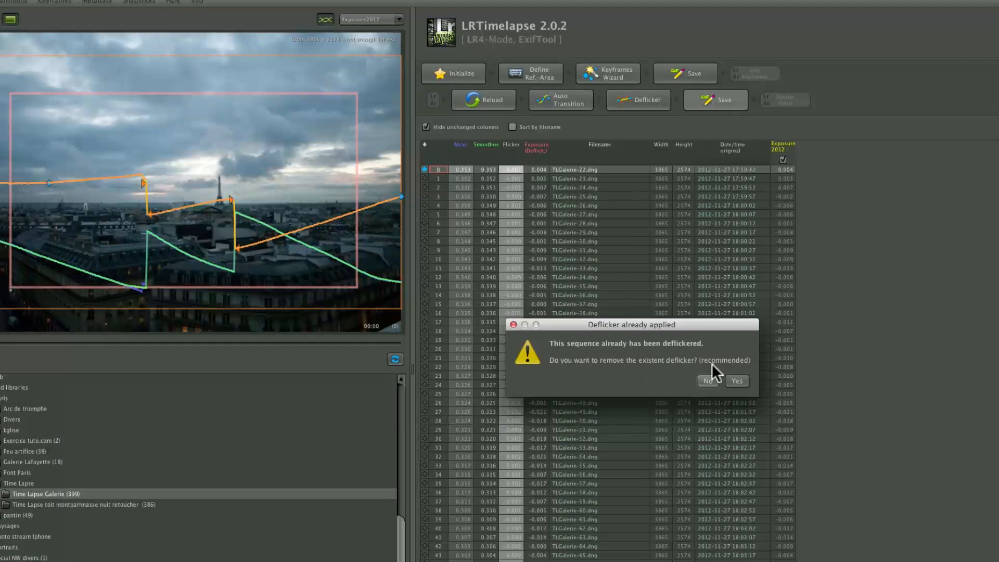
pyautogui.click(738, 381)
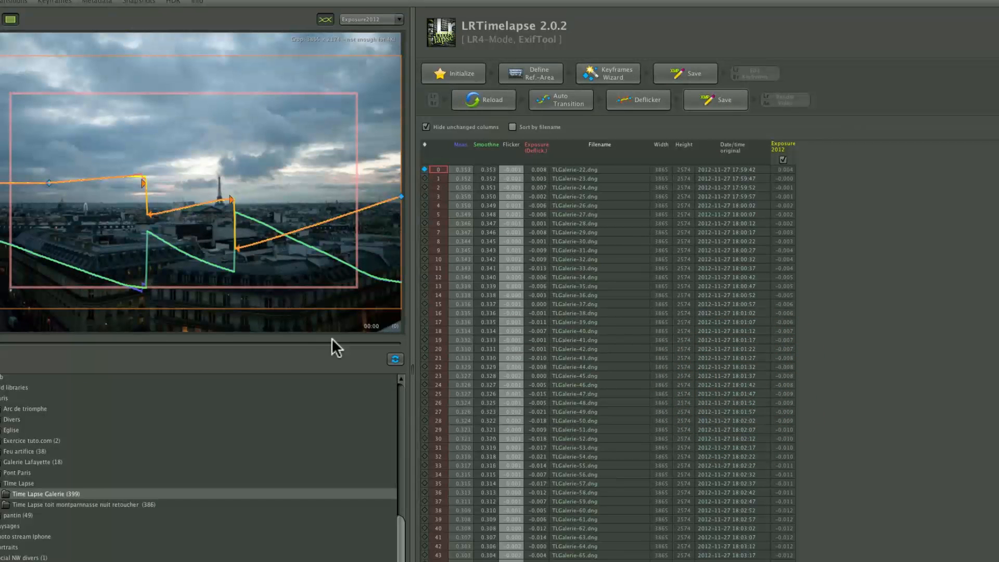
# - Switch to Lightroom, turn off the photo filter and read the metadata from files for all photos in the Time Lapse Galerie folder
pyautogui.press('super+Tab')
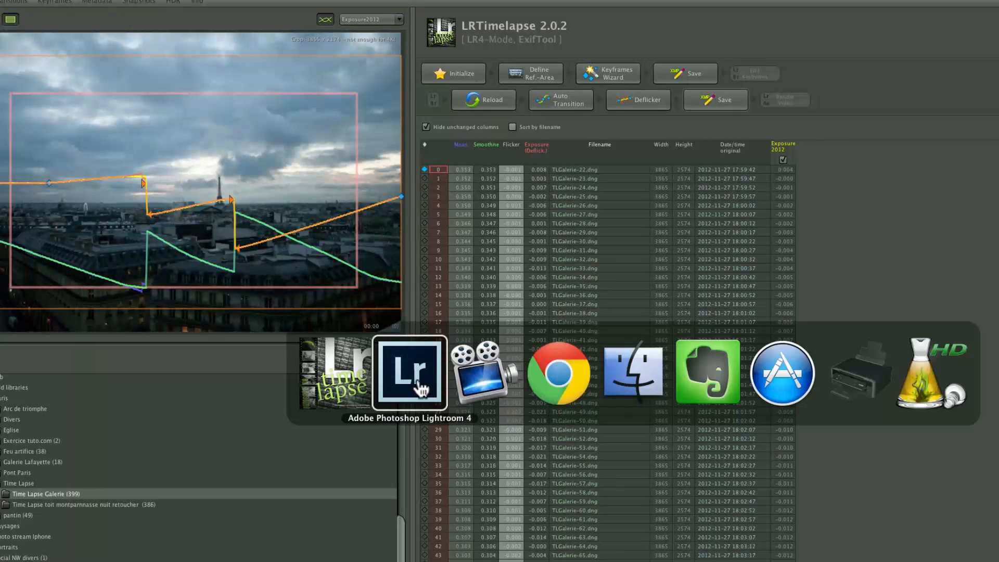
pyautogui.click(420, 386)
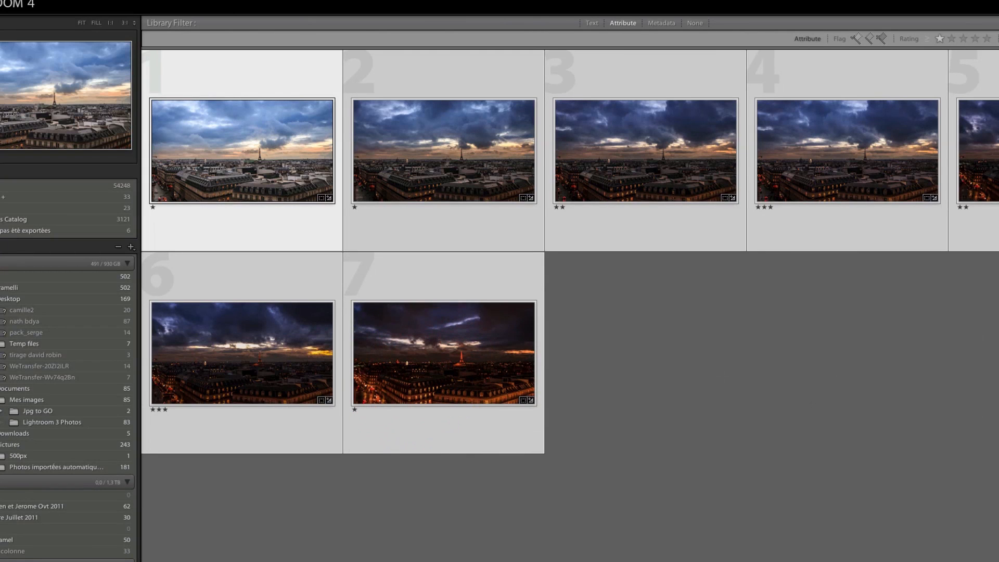
pyautogui.press('super+l')
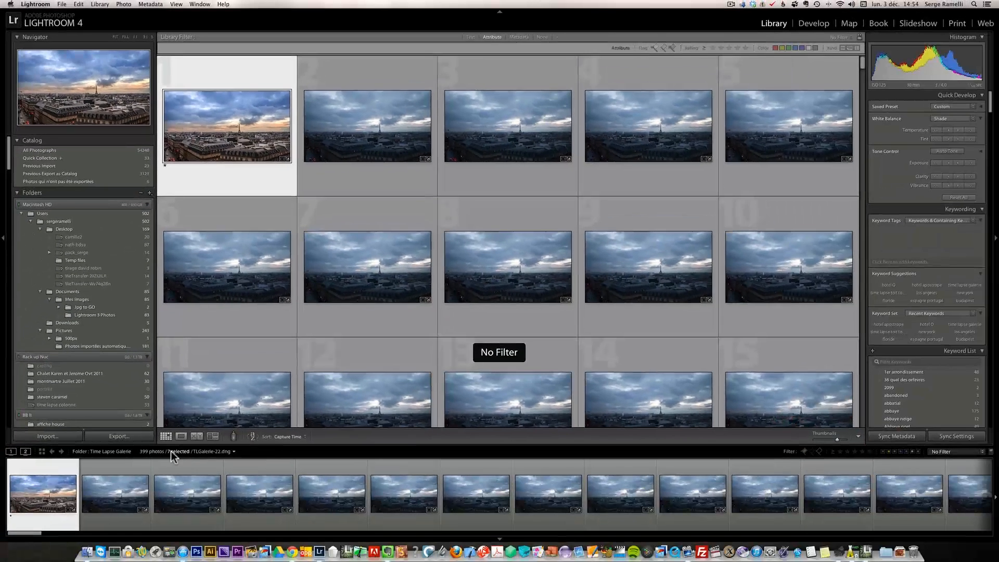
pyautogui.click(166, 436)
pyautogui.click(166, 436)
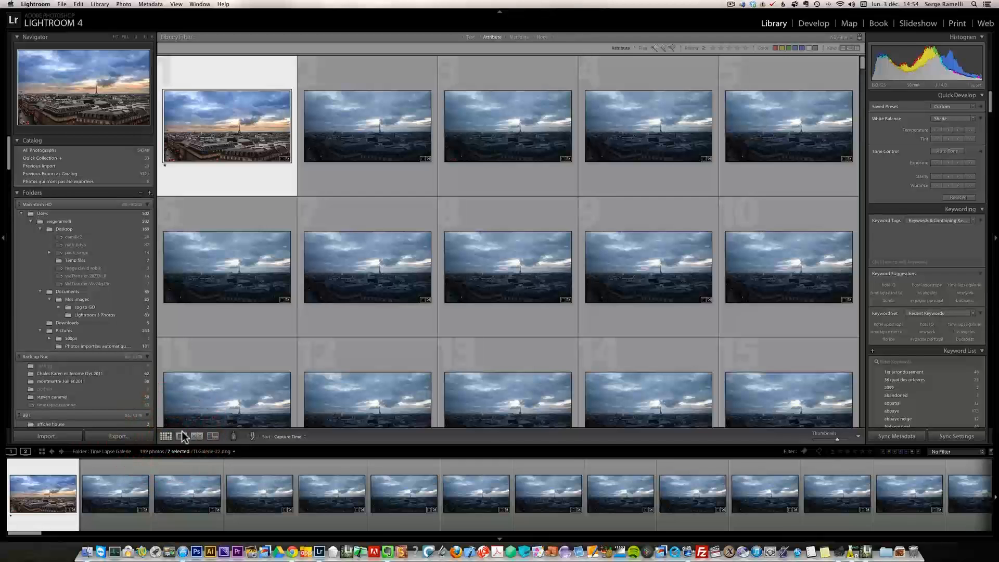
pyautogui.press('super+a')
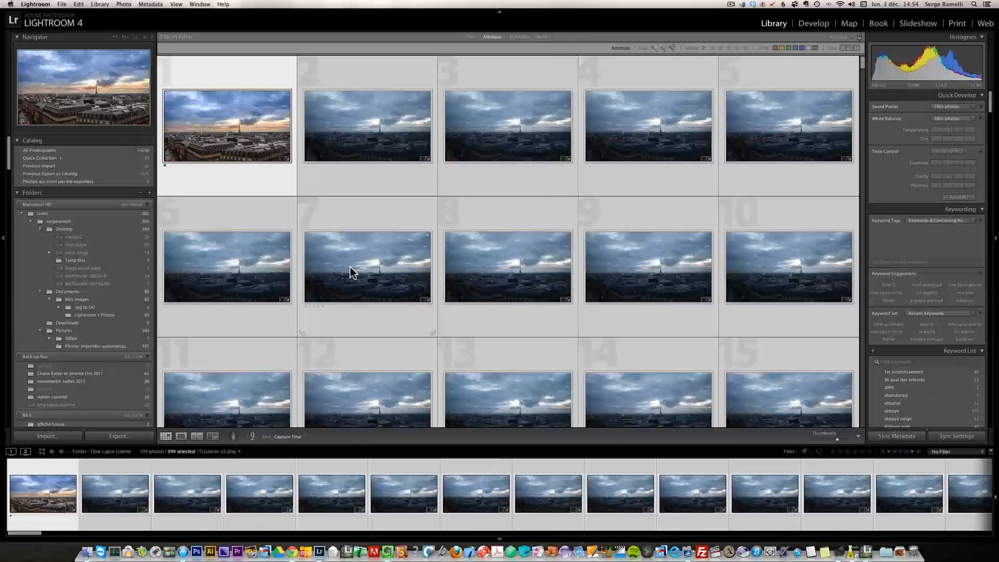
pyautogui.rightClick(351, 264)
pyautogui.moveTo(418, 448)
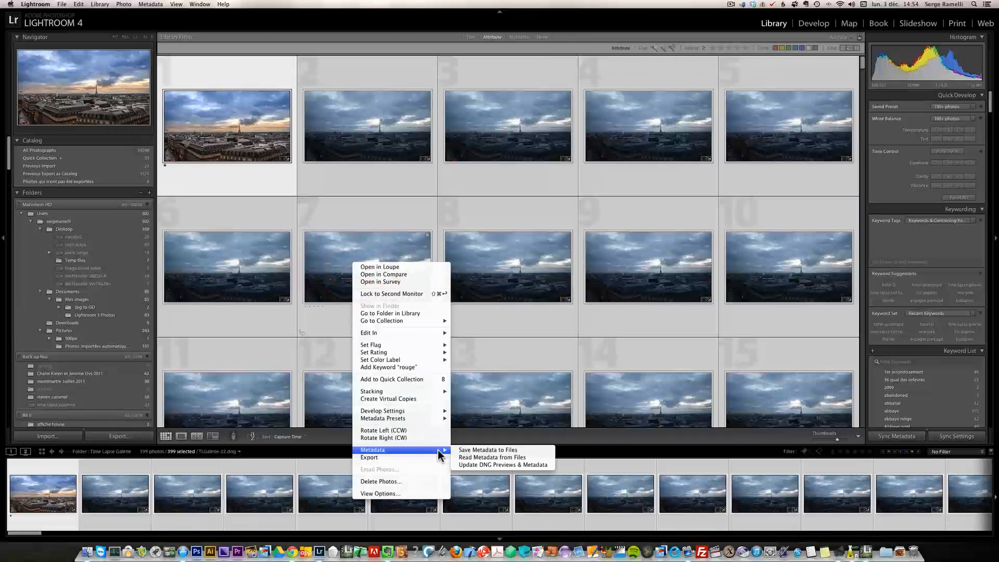
pyautogui.click(500, 458)
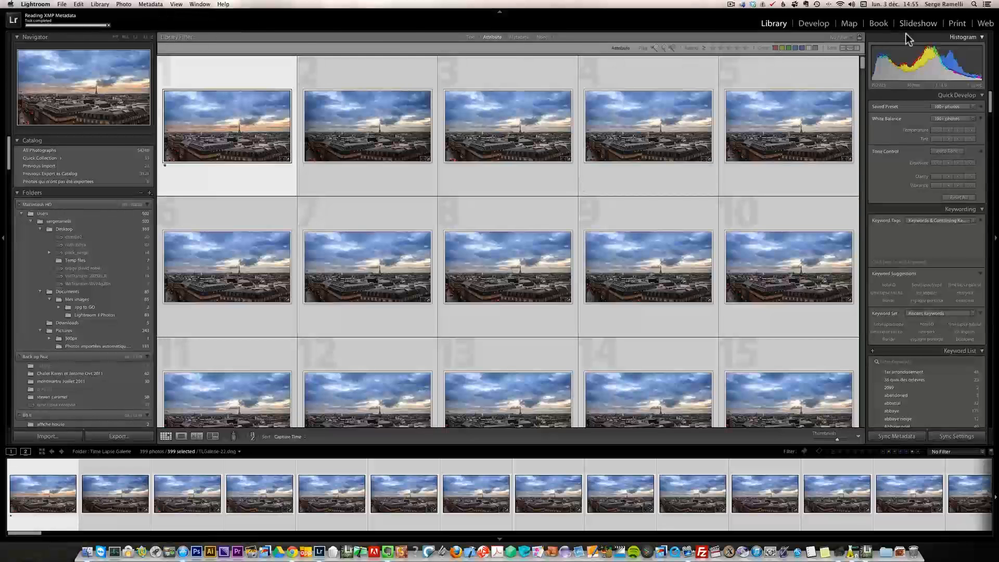
# - Open the Slideshow module with the 30fps Timelapse template applied and start exporting the sequence as a video
pyautogui.click(919, 24)
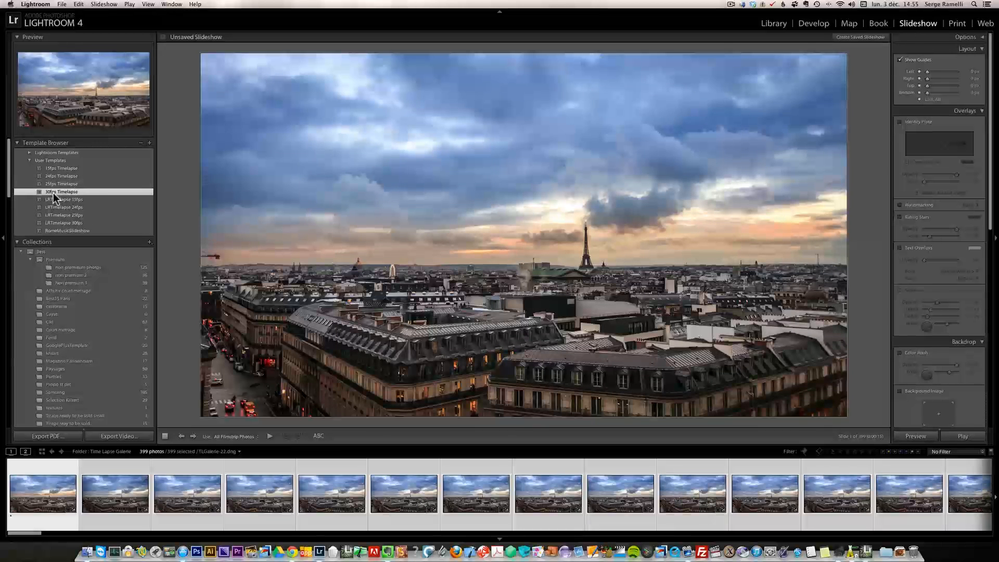
pyautogui.click(111, 433)
pyautogui.click(123, 437)
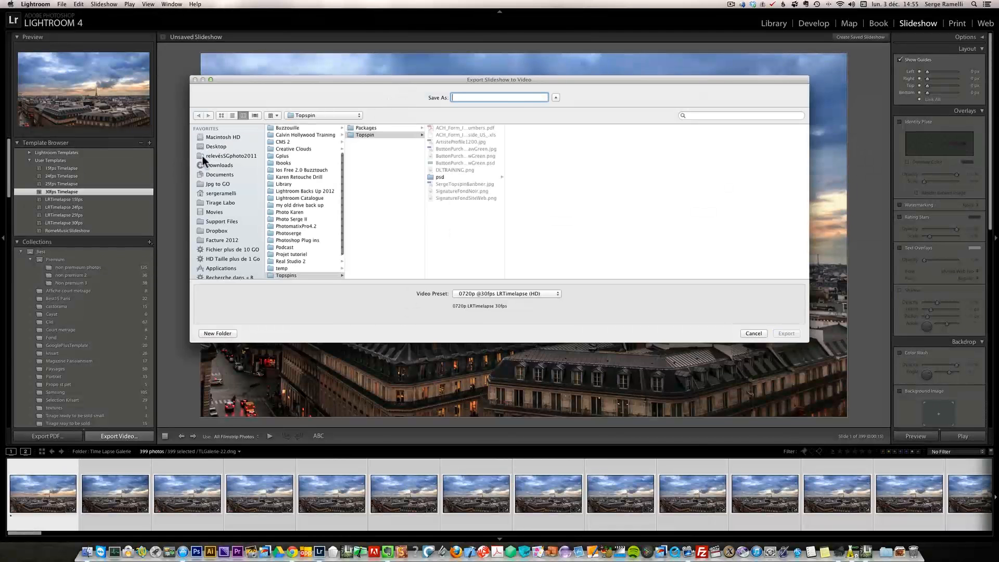
# - Choose the Desktop as the export location and name the video RoofParis
pyautogui.click(218, 146)
pyautogui.click(461, 98)
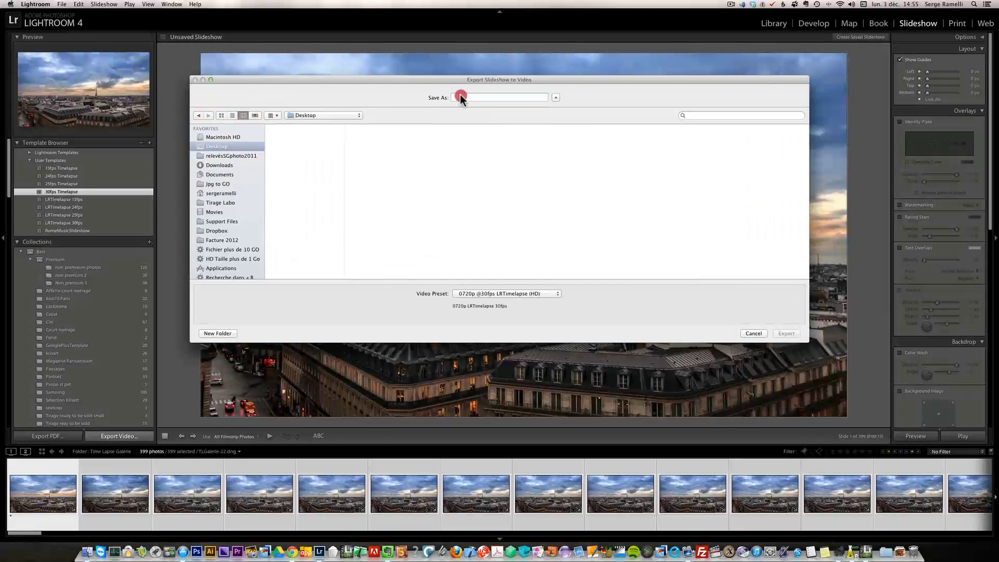
pyautogui.write('RoffParis')
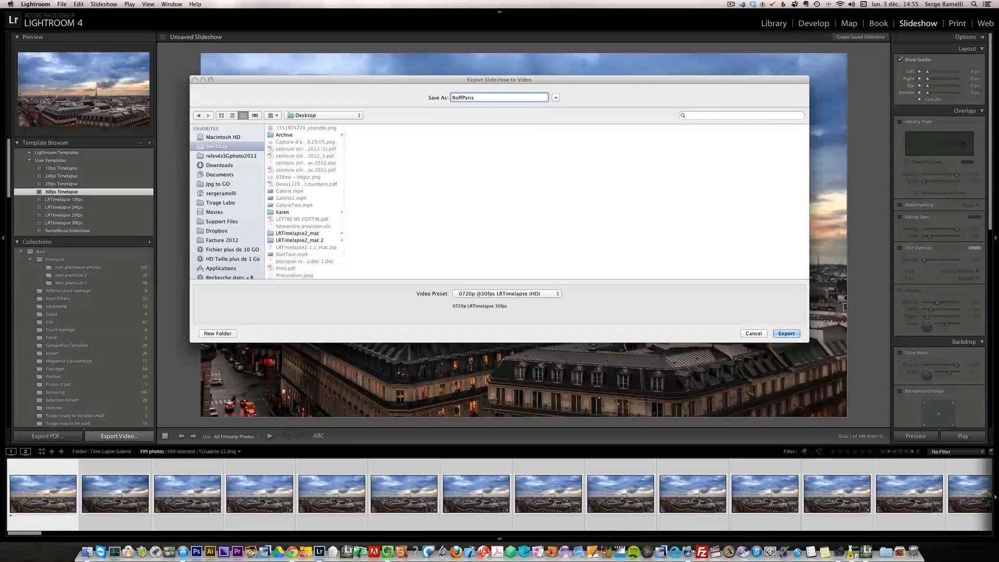
pyautogui.click(461, 97)
pyautogui.press('BackSpace')
pyautogui.write('o')
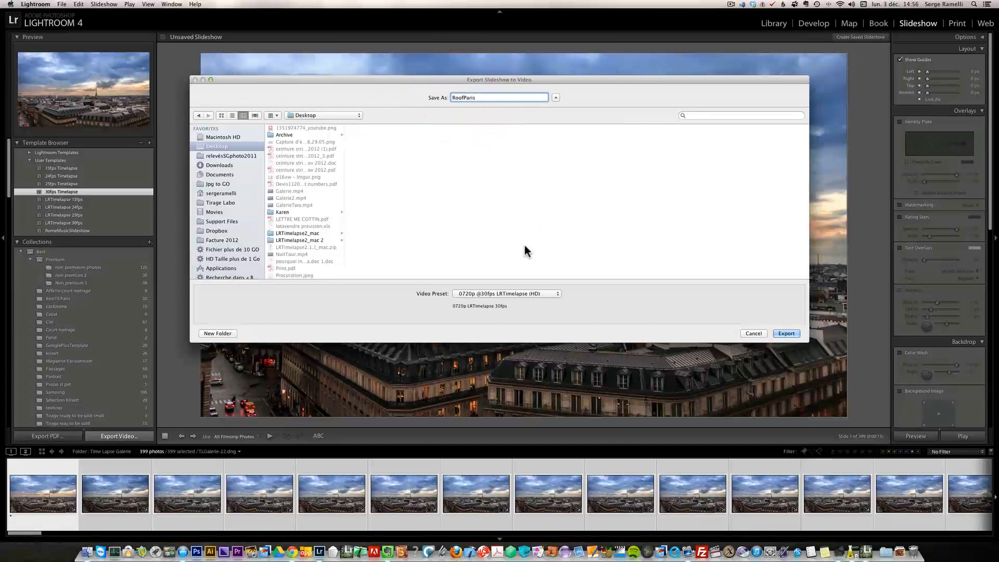
pyautogui.click(471, 294)
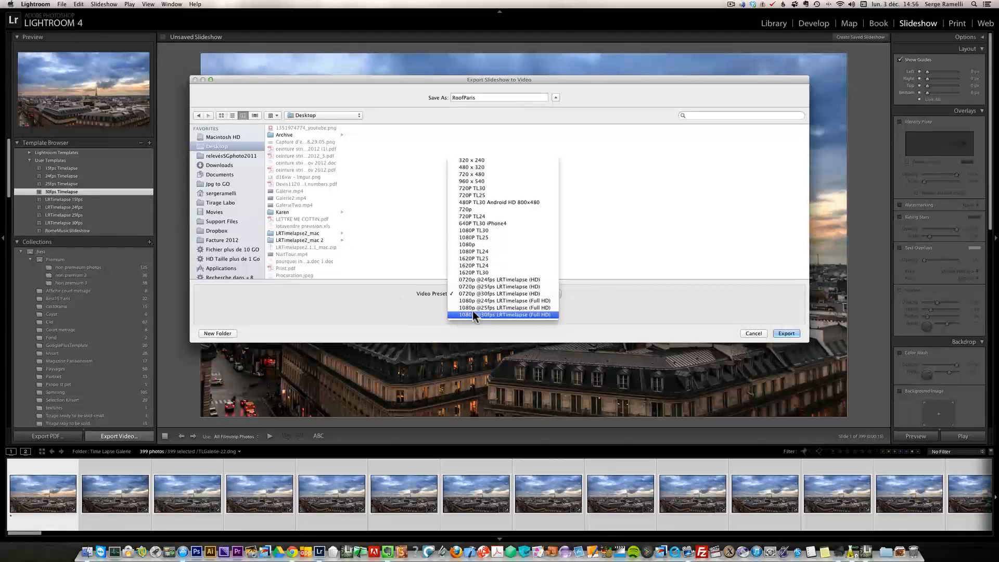
pyautogui.click(485, 315)
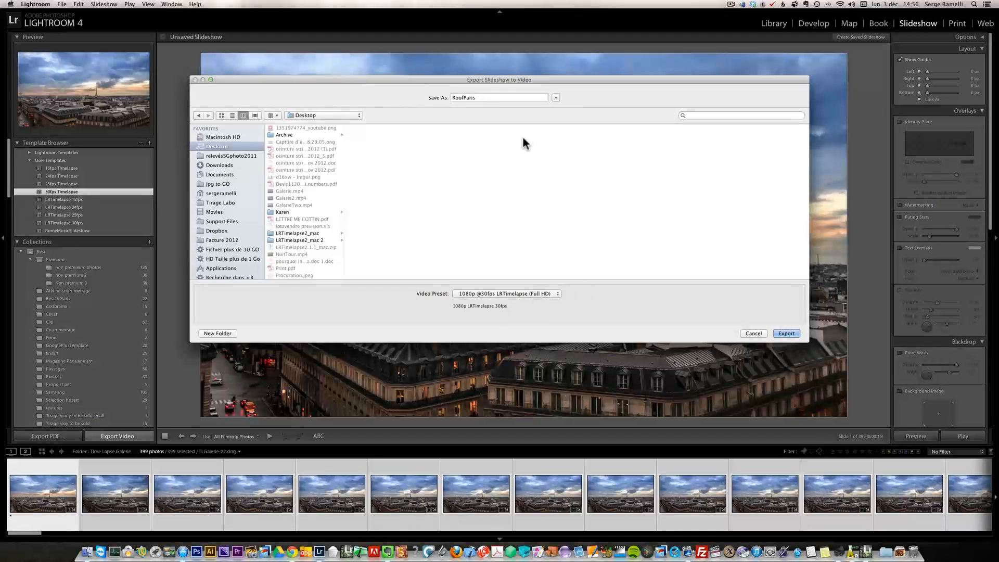
pyautogui.click(787, 333)
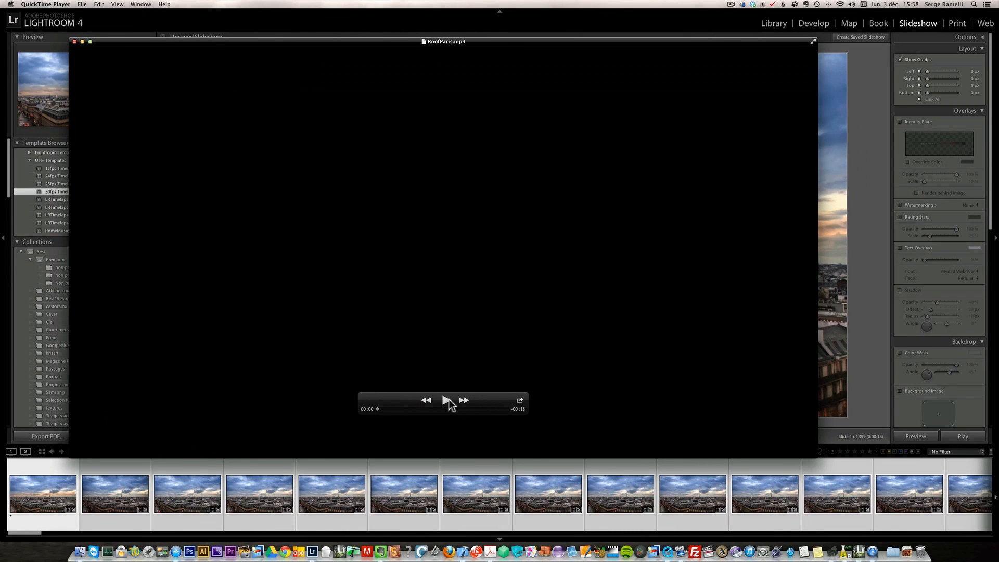
# - Play the exported RoofParis.mp4 in QuickTime Player and scrub through its timeline to review the day-to-night transition
pyautogui.click(446, 401)
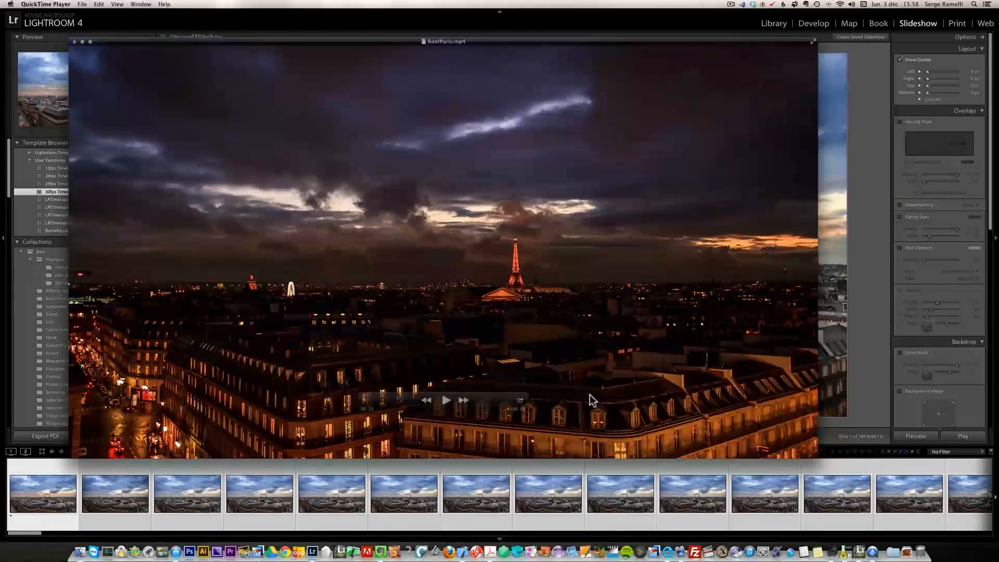
pyautogui.click(446, 400)
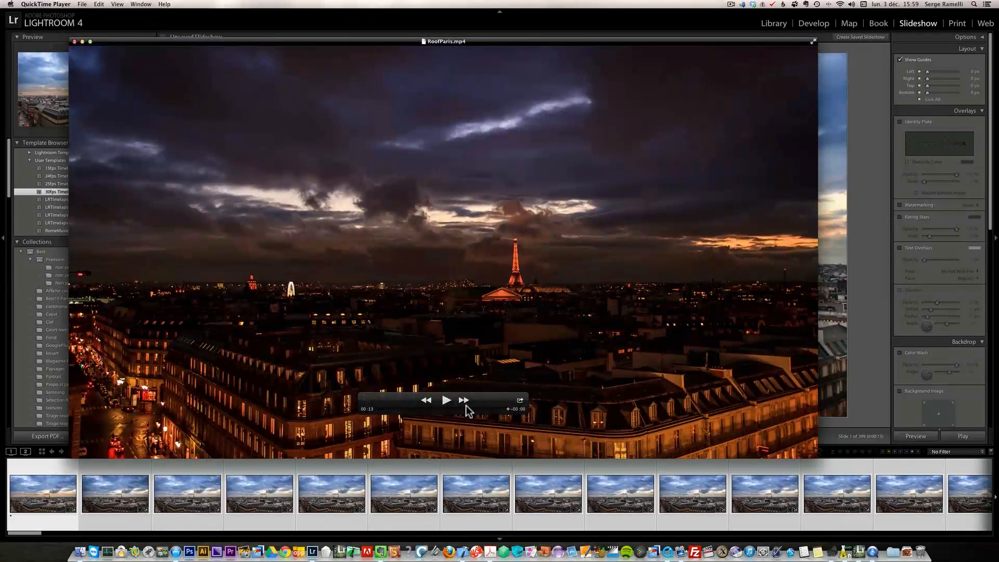
pyautogui.moveTo(481, 409); pyautogui.dragTo(513, 407)
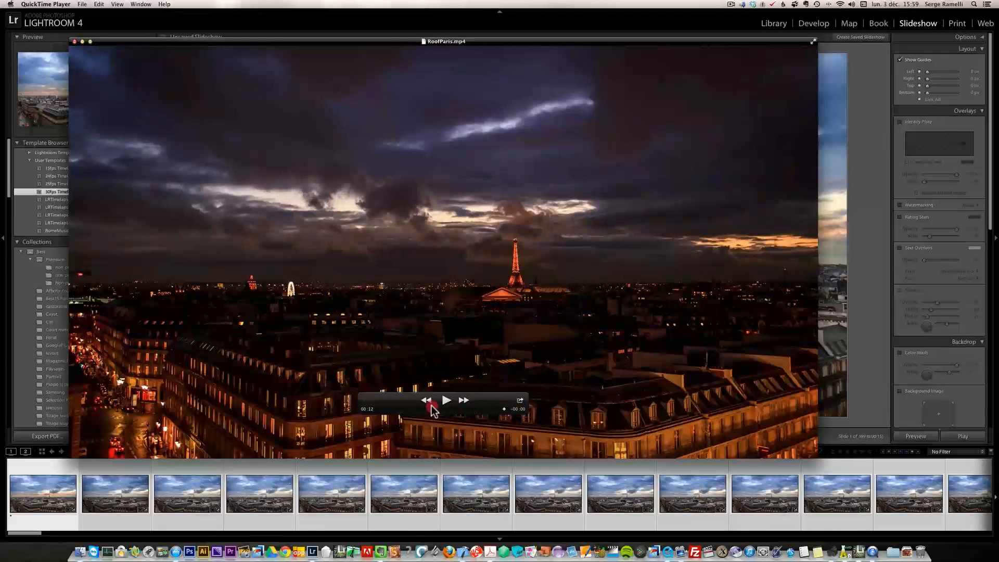
pyautogui.click(368, 407)
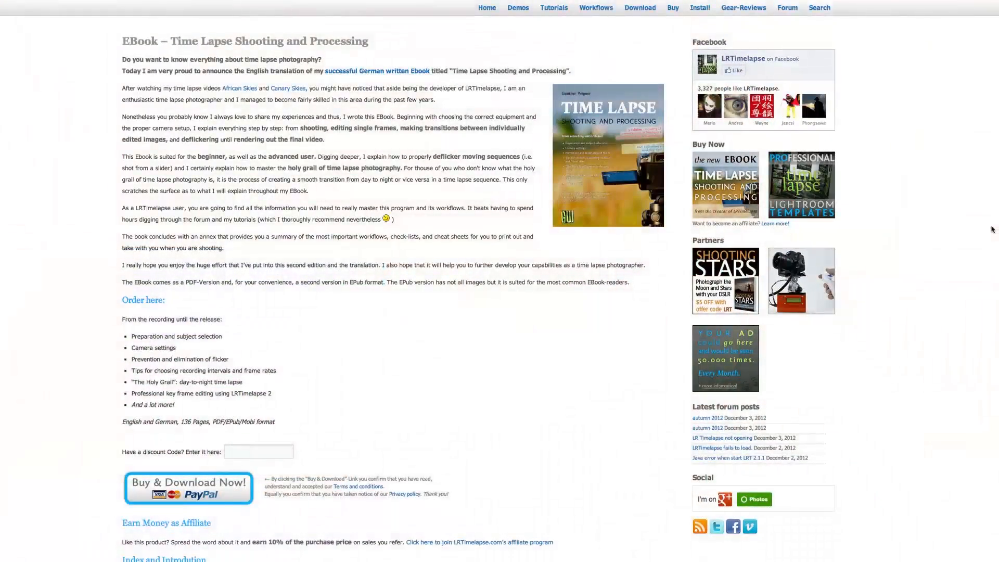
# - Look through the Time Lapse Shooting and Processing ebook page on the LRTimelapse website, down to the book excerpt
pyautogui.scroll(-8, 967, 238)
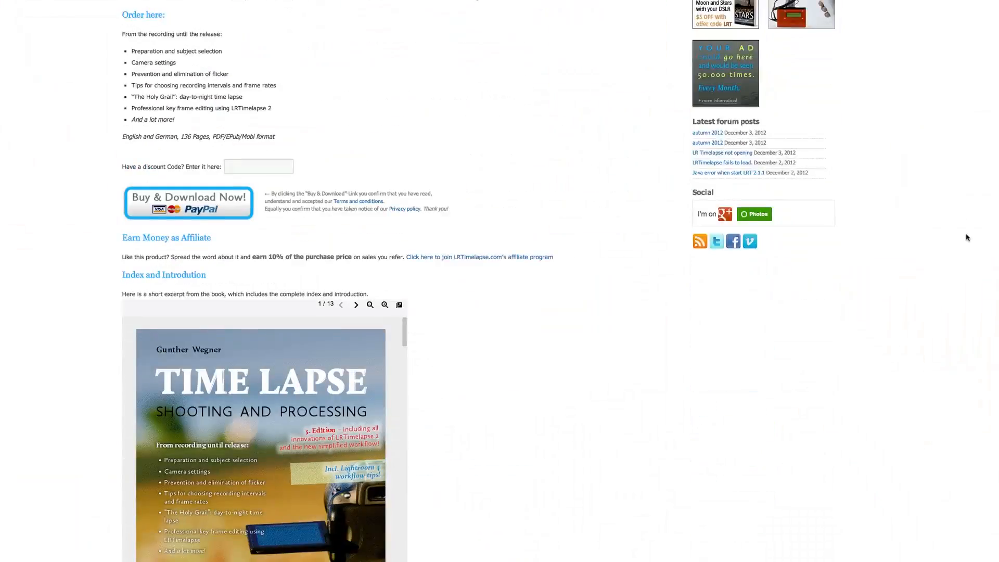
pyautogui.scroll(-2, 967, 238)
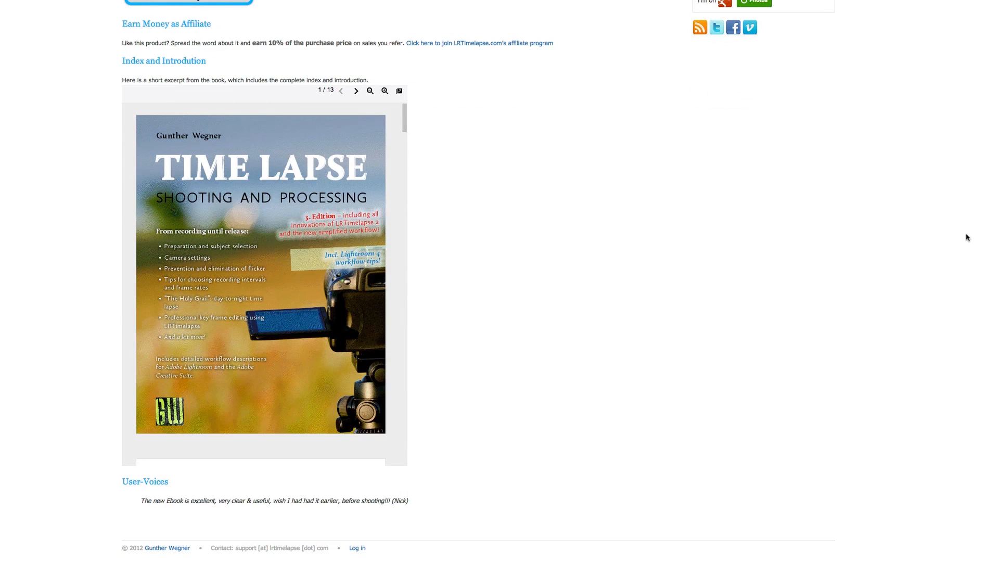